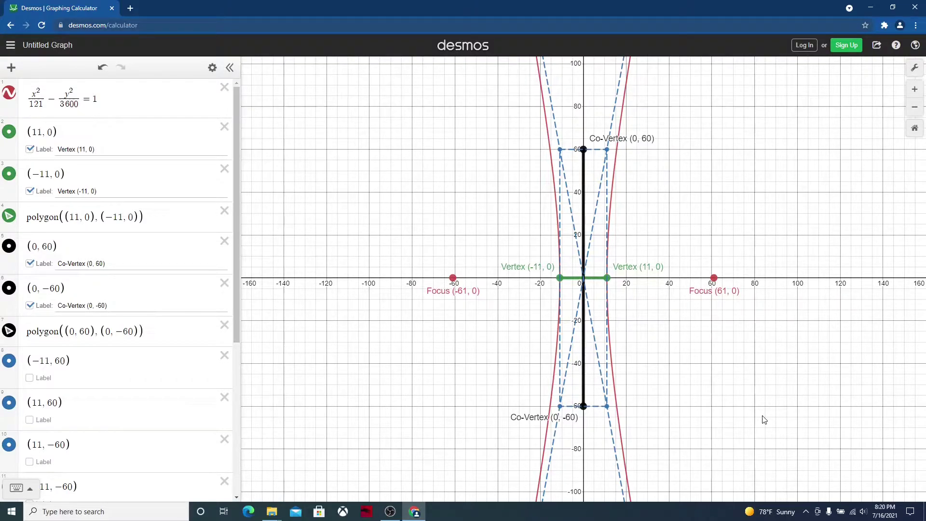
Step: Hide the vertex and co-vertex points, both axis segments, and three rectangle corners
left_click(9, 132)
left_click(9, 175)
left_click(9, 216)
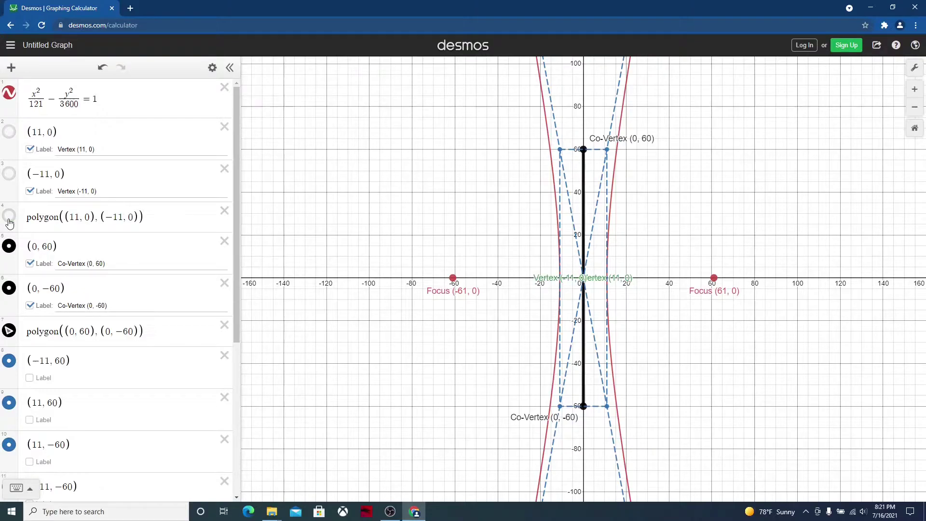
left_click(9, 247)
left_click(9, 288)
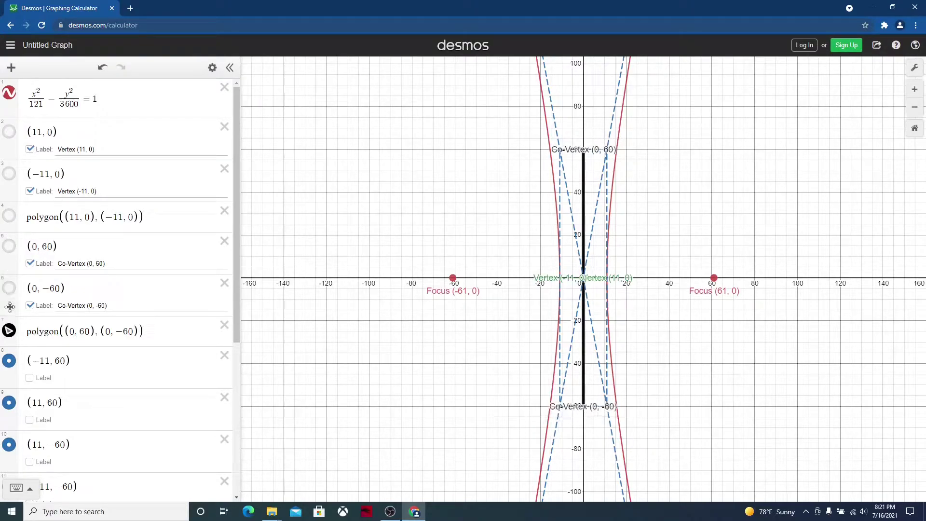
left_click(9, 331)
left_click(9, 363)
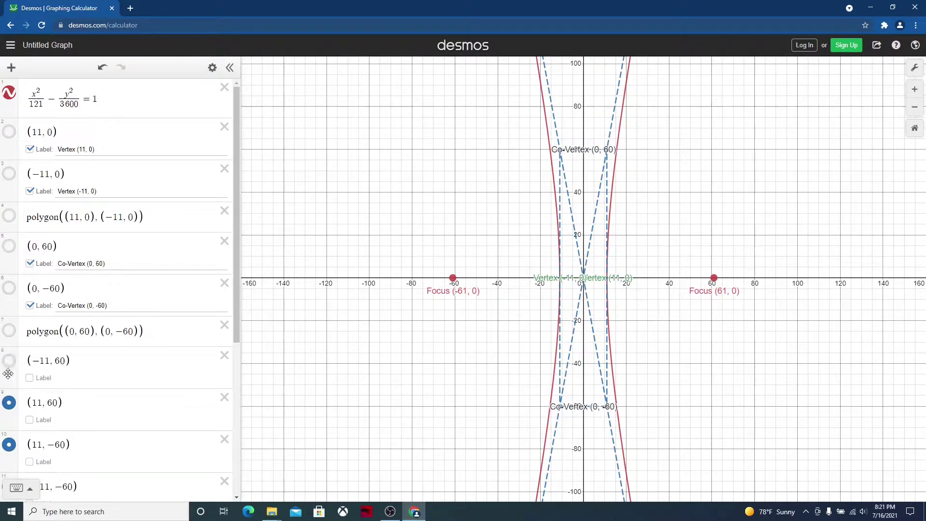
left_click(10, 404)
left_click(10, 444)
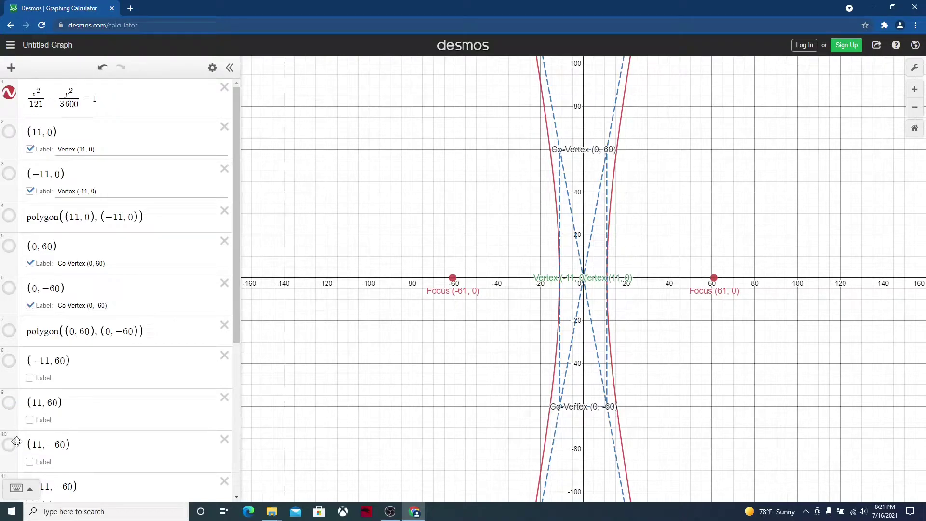
left_click(110, 450)
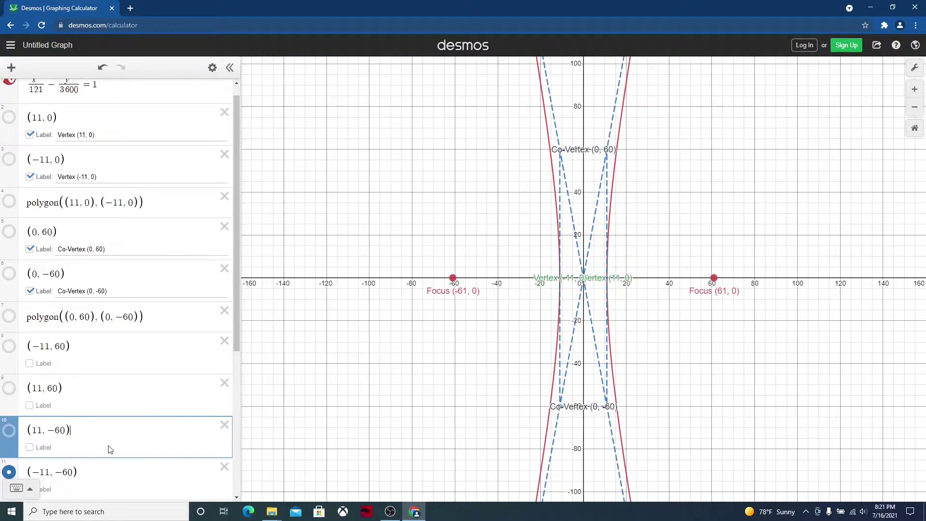
key("Down")
key("Down")
key("Down")
key("Down")
key("Down")
key("Down")
key("Down")
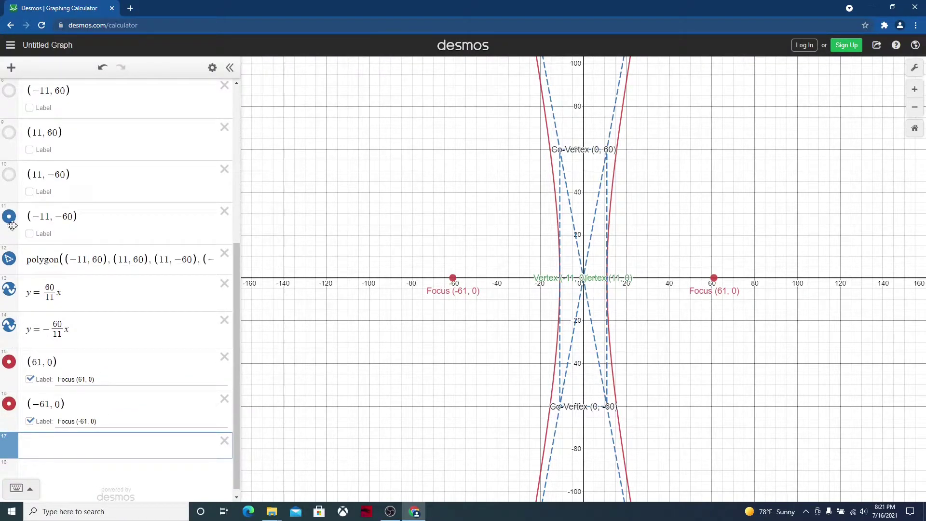
Step: Hide the last rectangle corner, the dashed rectangle, both asymptotes and the two foci
left_click(9, 217)
left_click(9, 259)
left_click(9, 290)
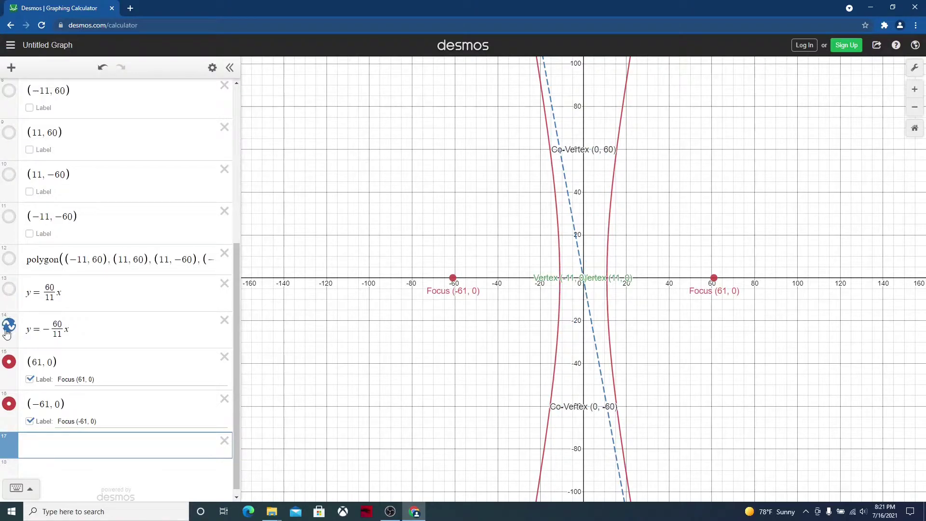
left_click(9, 326)
left_click(9, 362)
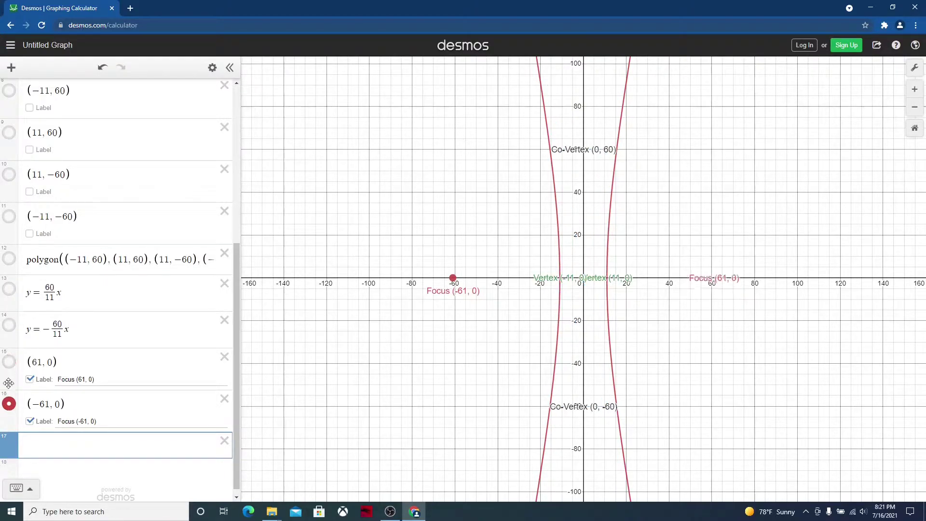
left_click(9, 406)
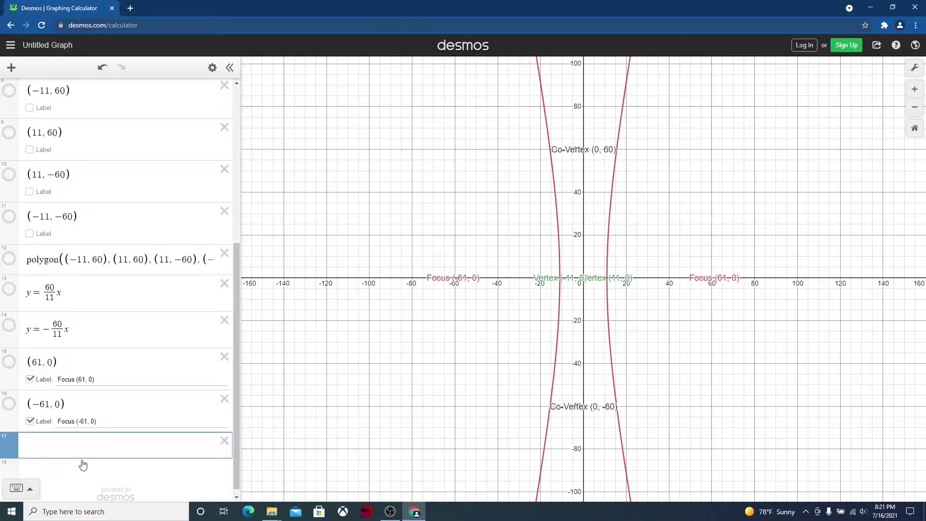
Step: Turn off the labels on the two foci, two co-vertices and two vertices
left_click(30, 422)
left_click(30, 379)
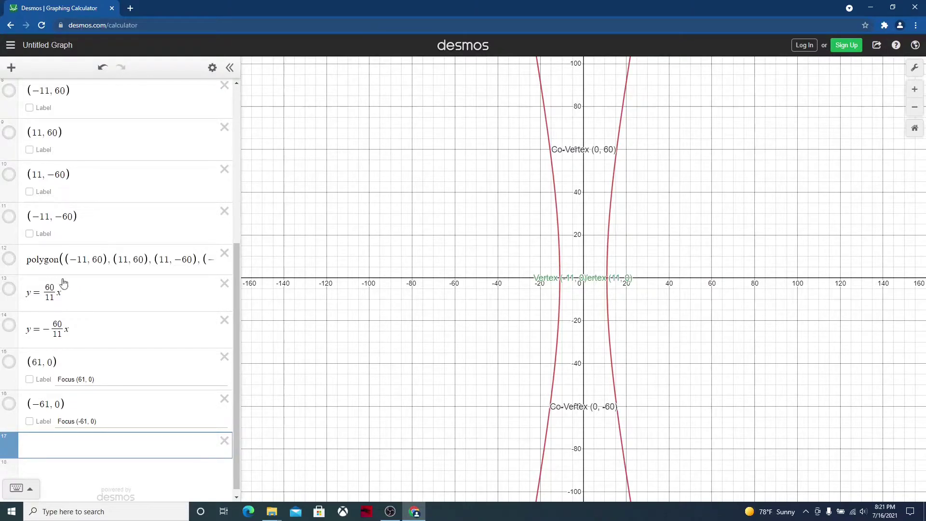
key("Up")
key("Up")
key("Up")
key("Up")
key("Up")
key("Up")
key("Up")
key("Up")
key("Up")
key("Up")
key("Up")
key("Up")
key("Up")
key("Up")
key("Up")
key("Up")
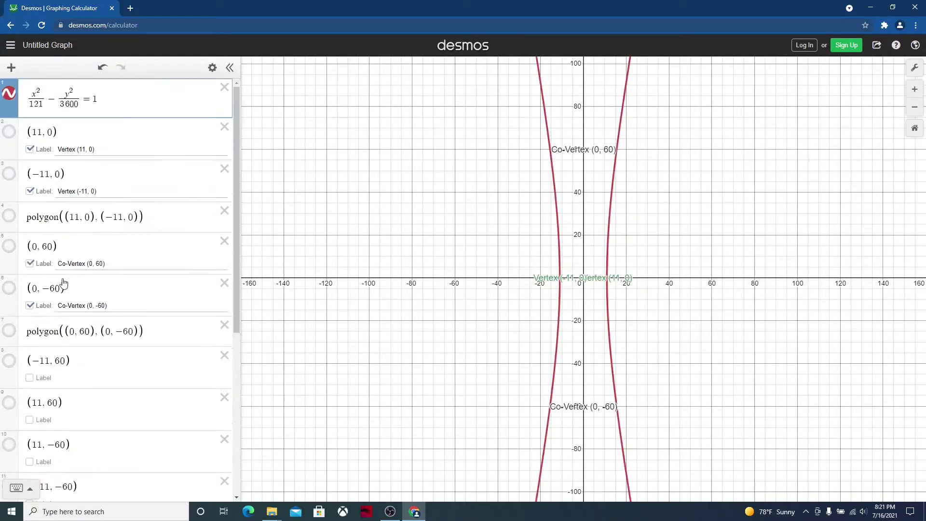
left_click(30, 306)
left_click(30, 264)
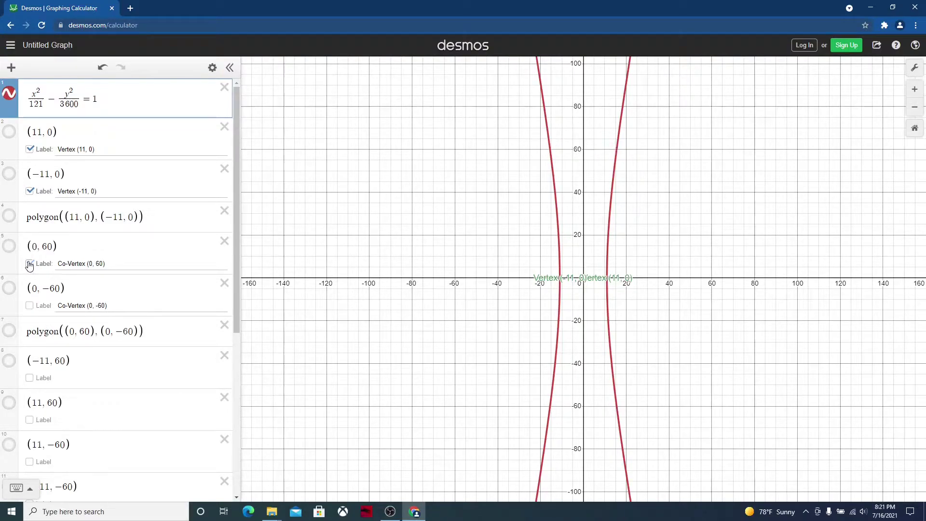
left_click(30, 191)
left_click(30, 150)
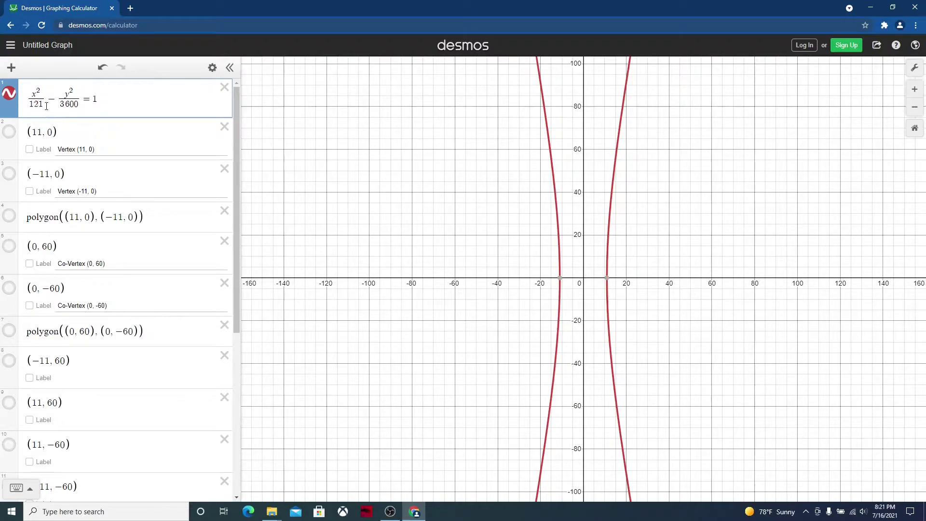
Step: Swap the denominators to get x²/3600 − y²/121 = 1 and pin the intercepts (60, 0) and (−60, 0)
left_click_drag(45, 105, 30, 105)
type("3600")
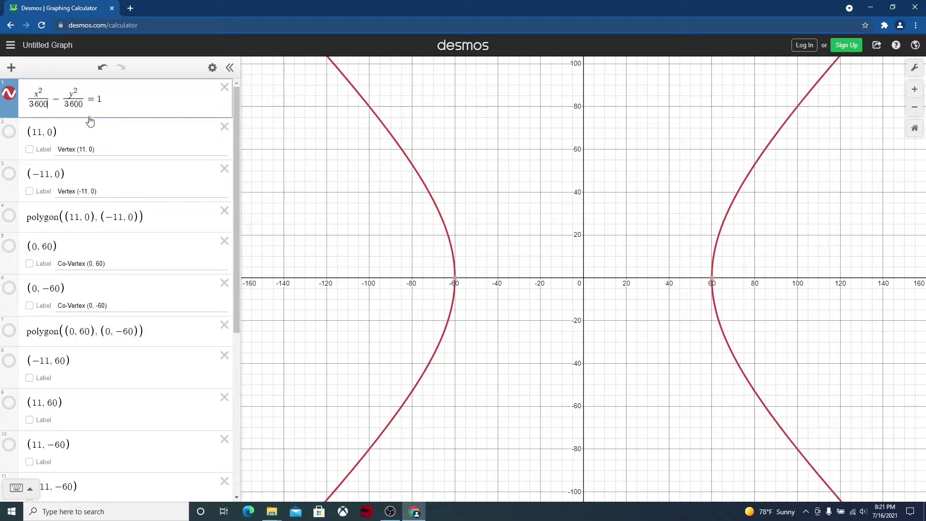
left_click_drag(86, 104, 65, 104)
type("121")
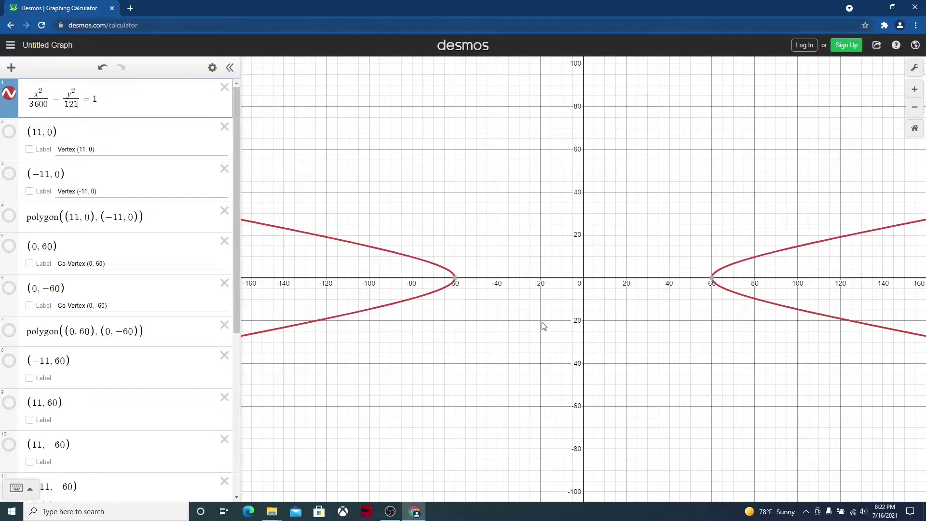
left_click(714, 280)
left_click(456, 279)
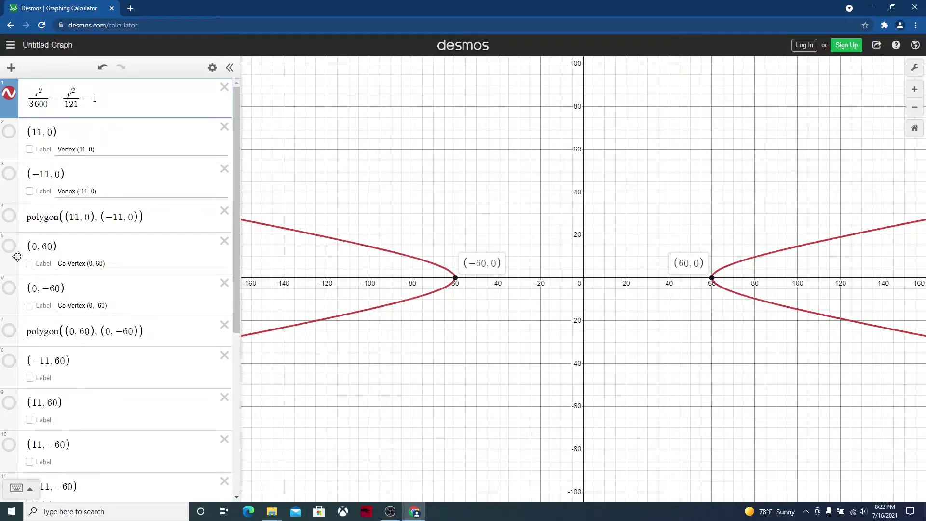
Step: Change the first co-vertex row to the point (60, 0), labelled 'Vertex (60, 0)', and show it
left_click_drag(50, 247, 33, 247)
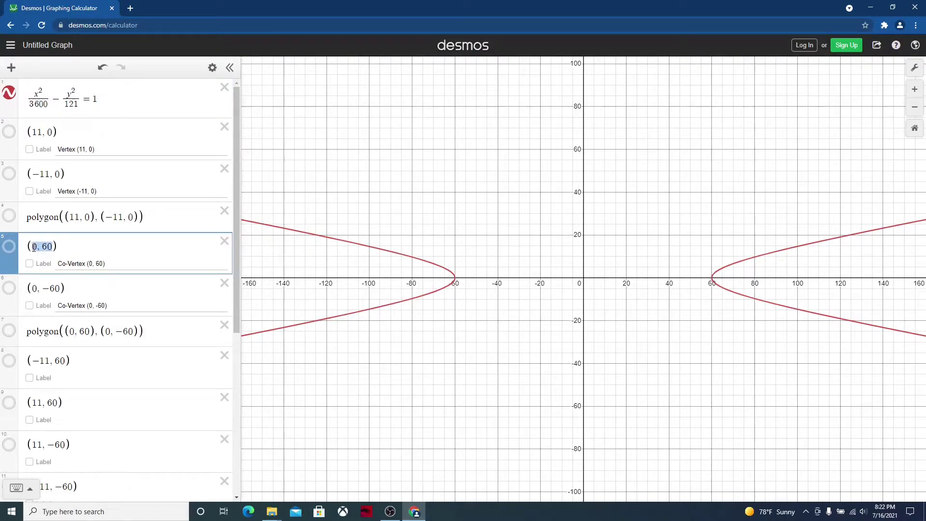
type("60, 0")
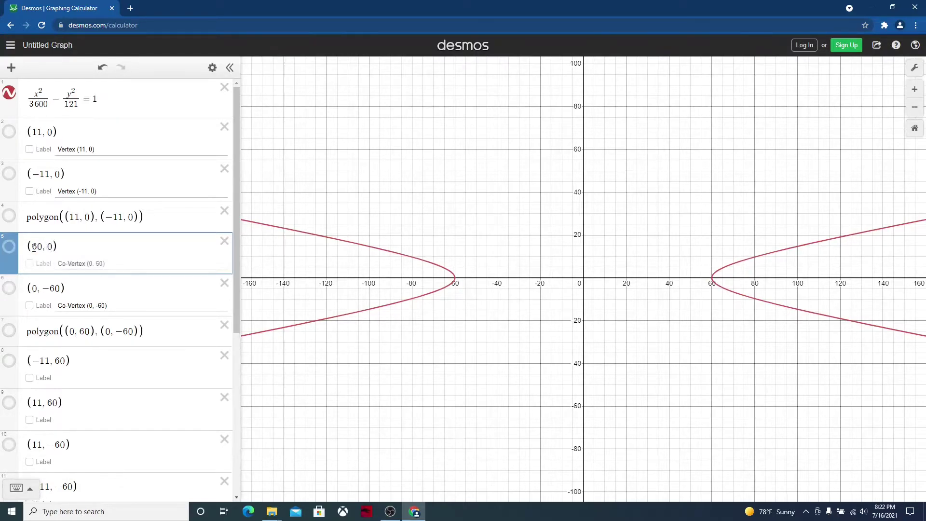
left_click(68, 264)
key("BackSpace")
key("BackSpace")
key("BackSpace")
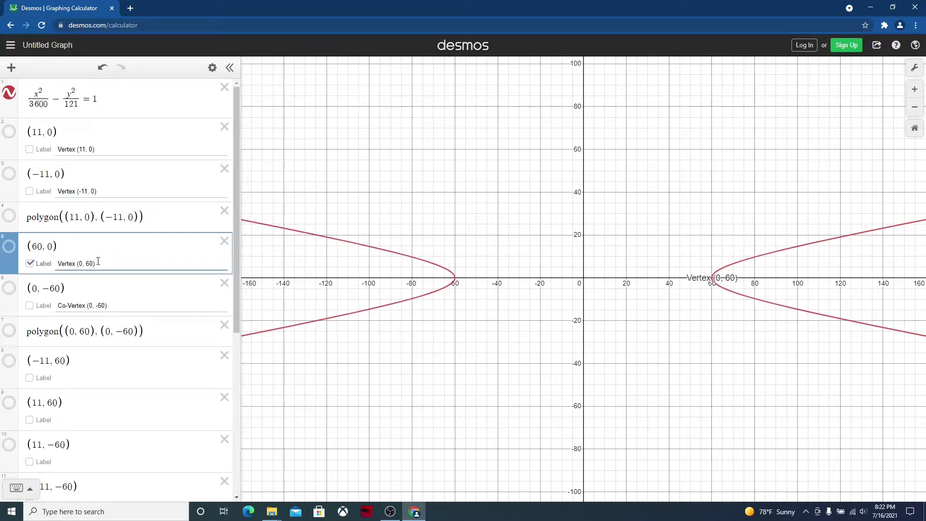
left_click_drag(93, 264, 81, 264)
type("60, 0")
left_click(9, 247)
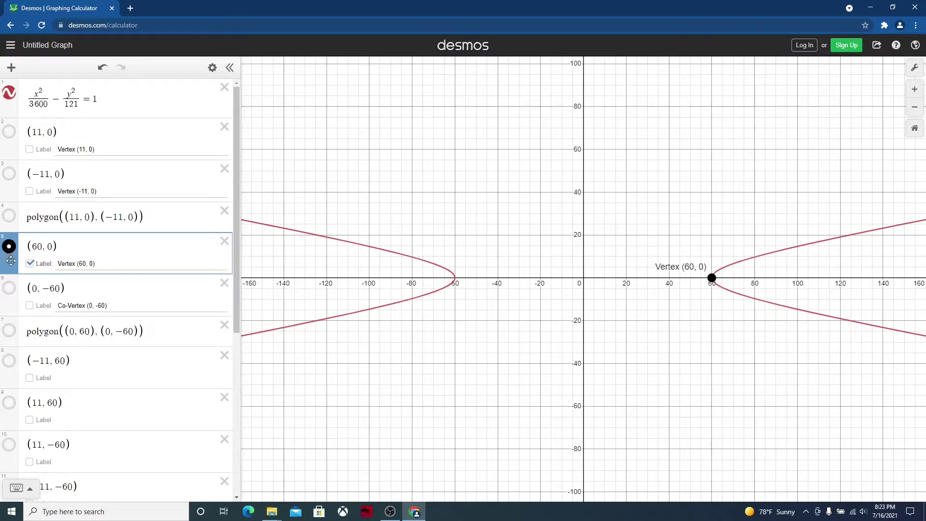
Step: Change the (0, −60) row to (−60, 0), labelled 'Vertex (-60, 0)', and show it
left_click(42, 288)
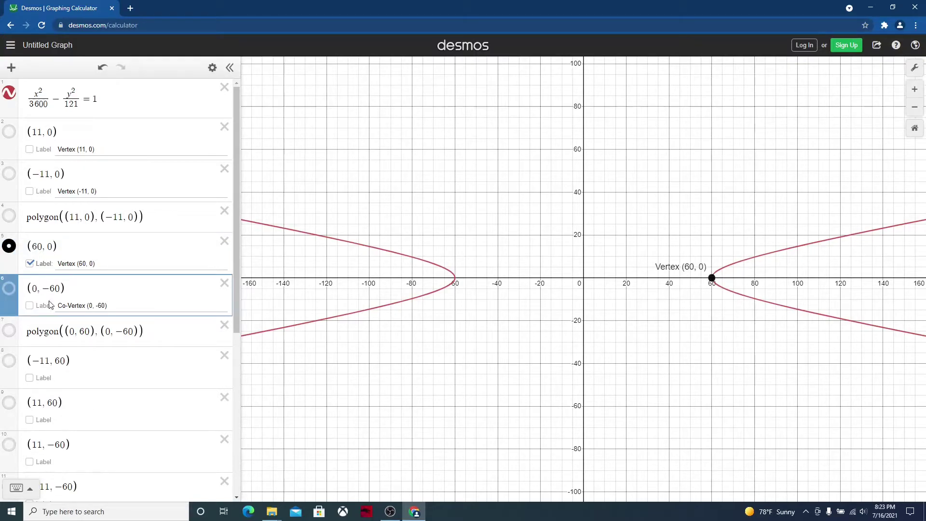
key("BackSpace")
key("BackSpace")
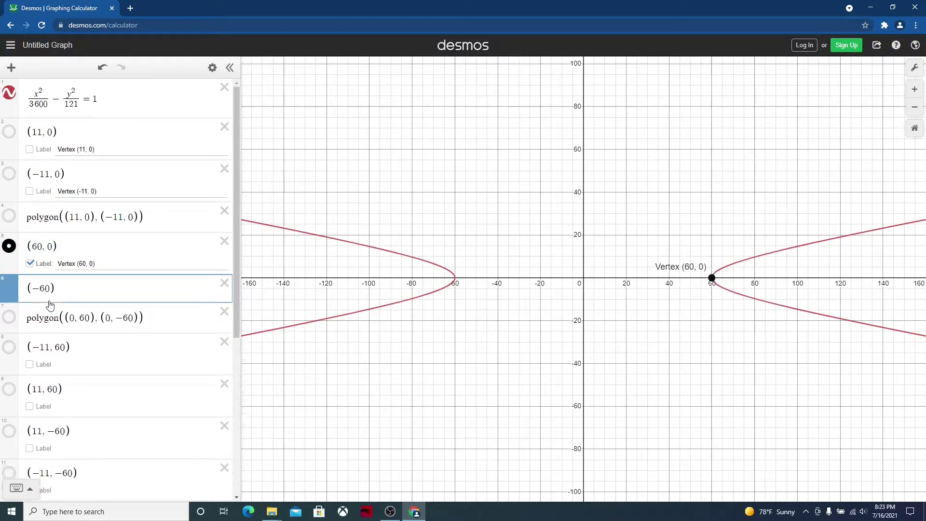
type(",0")
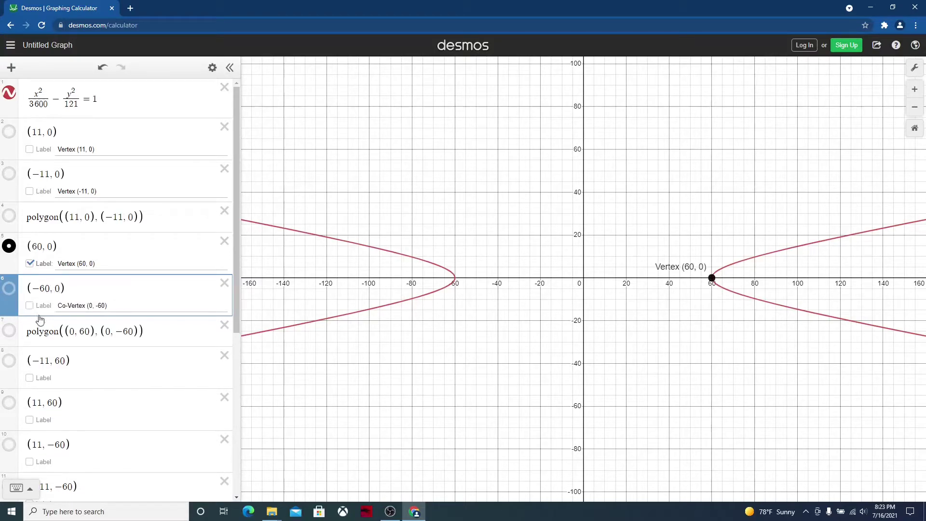
left_click(68, 304)
key("BackSpace")
key("BackSpace")
key("BackSpace")
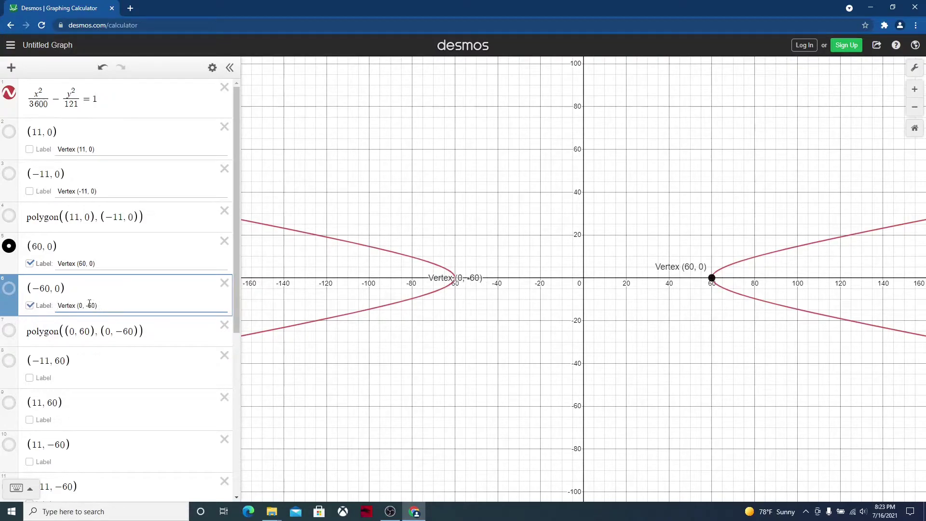
left_click(86, 306)
key("BackSpace")
key("BackSpace")
key("BackSpace")
key("Right")
key("Right")
type(", 0")
left_click(9, 290)
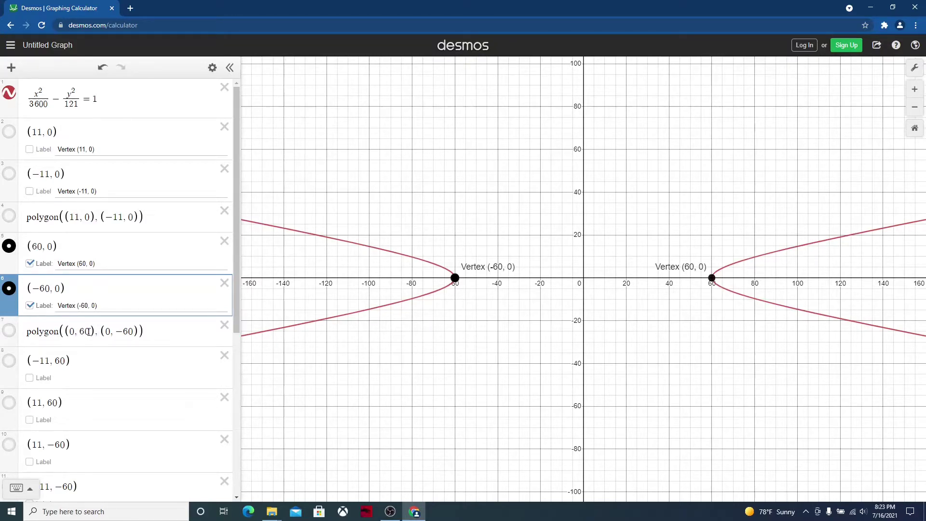
Step: Redefine the row 7 segment as polygon((60, 0), (−60, 0)) and make it visible
left_click_drag(87, 333, 71, 332)
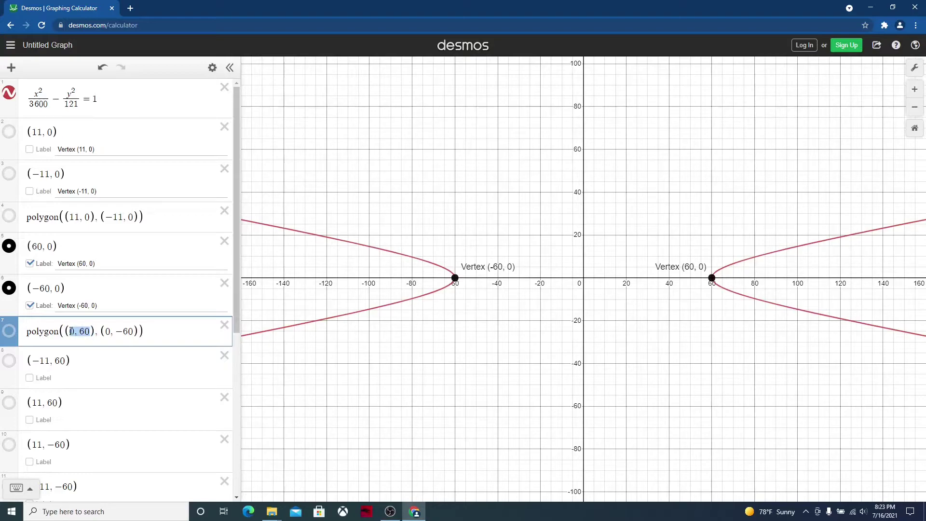
type("60,0")
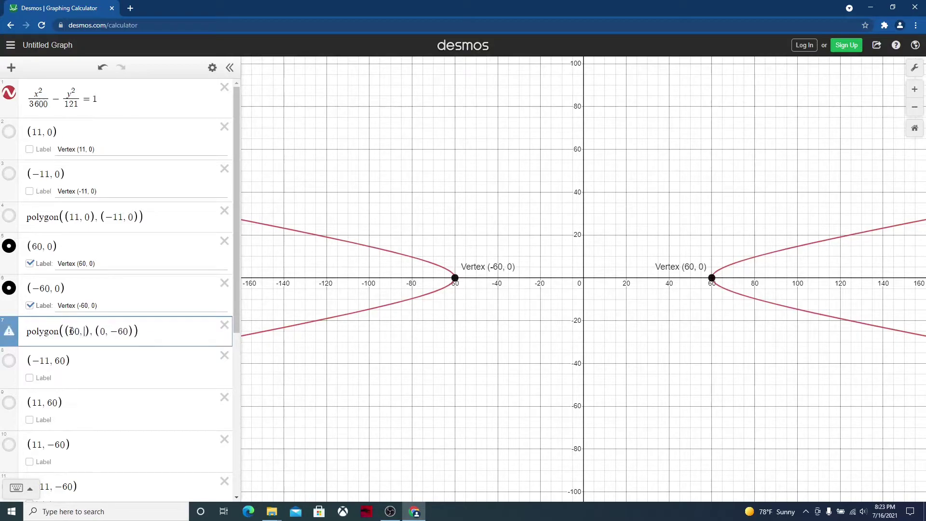
left_click_drag(134, 332, 108, 331)
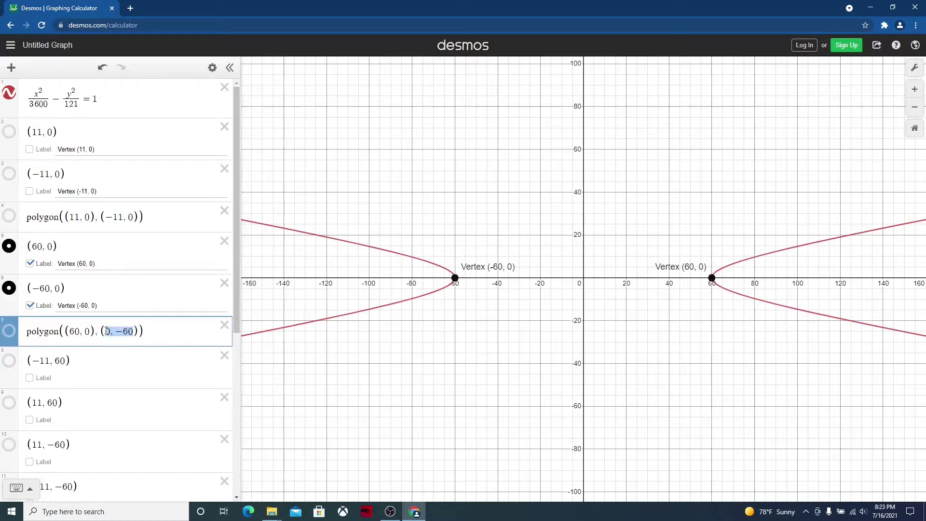
type("-60, ")
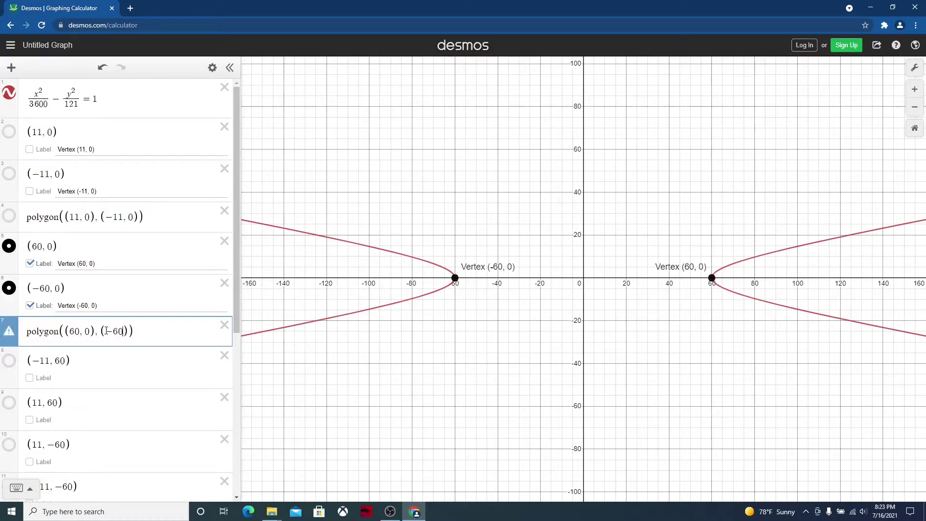
type("0")
left_click(9, 331)
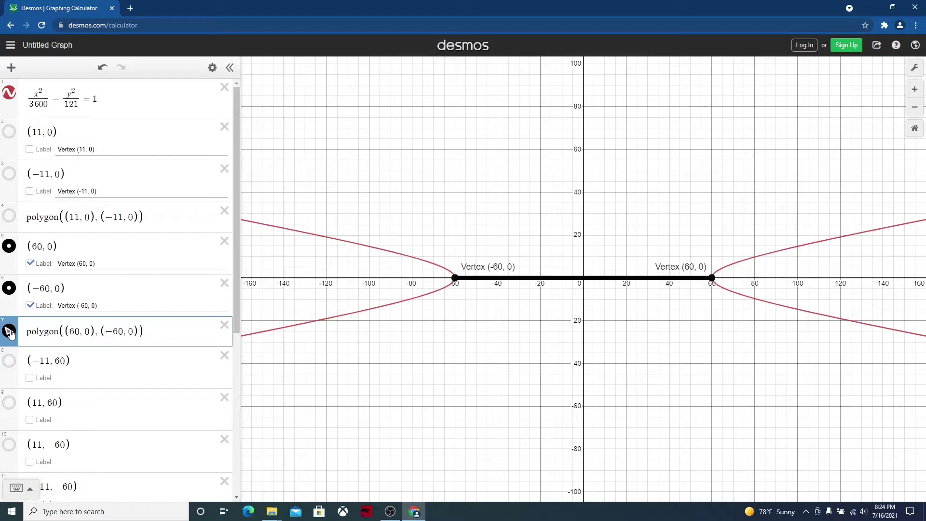
left_click(51, 132)
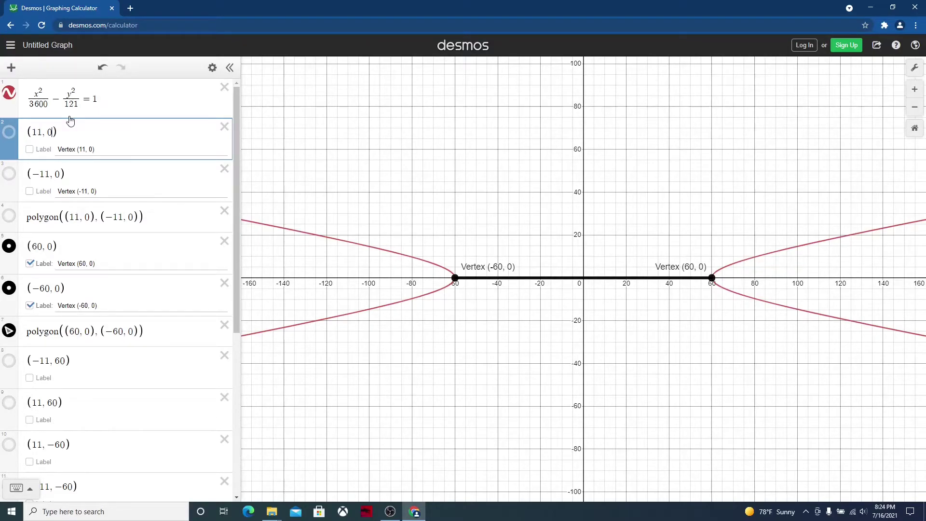
Step: Change the (11, 0) point to (0, 11), labelled 'Co-Vertex (0, 11)', and show it
left_click_drag(52, 132, 30, 132)
key("BackSpace")
type("0,11")
left_click(58, 149)
type("Co-")
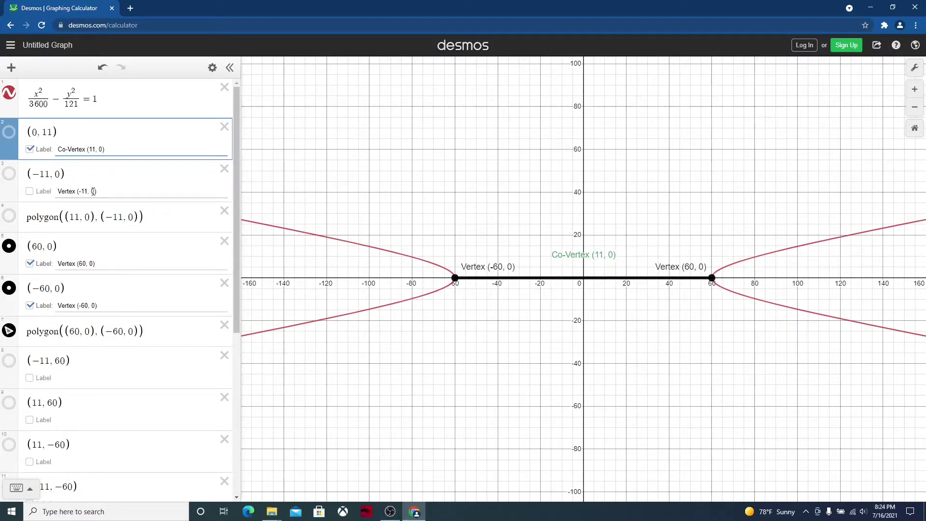
left_click_drag(104, 149, 91, 149)
type("0, 11")
left_click(11, 139)
left_click(11, 136)
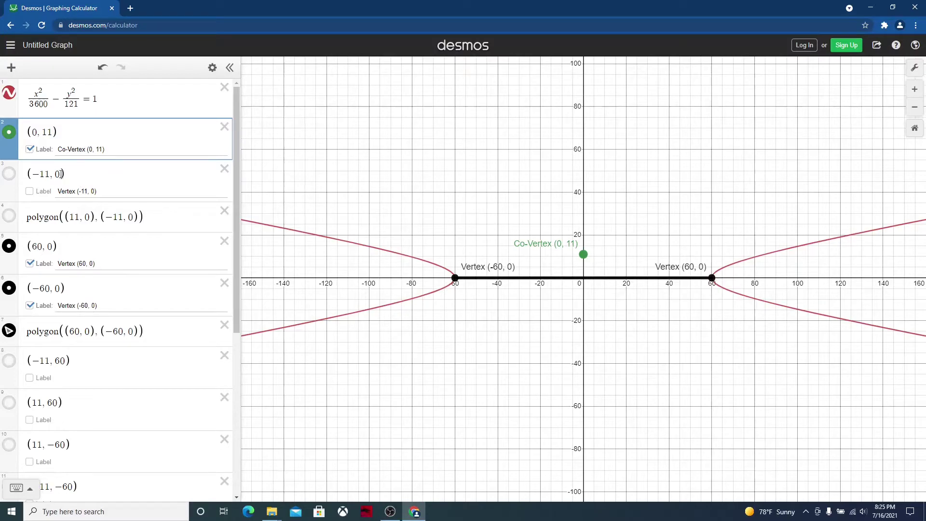
Step: Change the (−11, 0) point to (0, −11), labelled 'Co-Vertex (0, -11)', and show it
left_click_drag(61, 174, 36, 178)
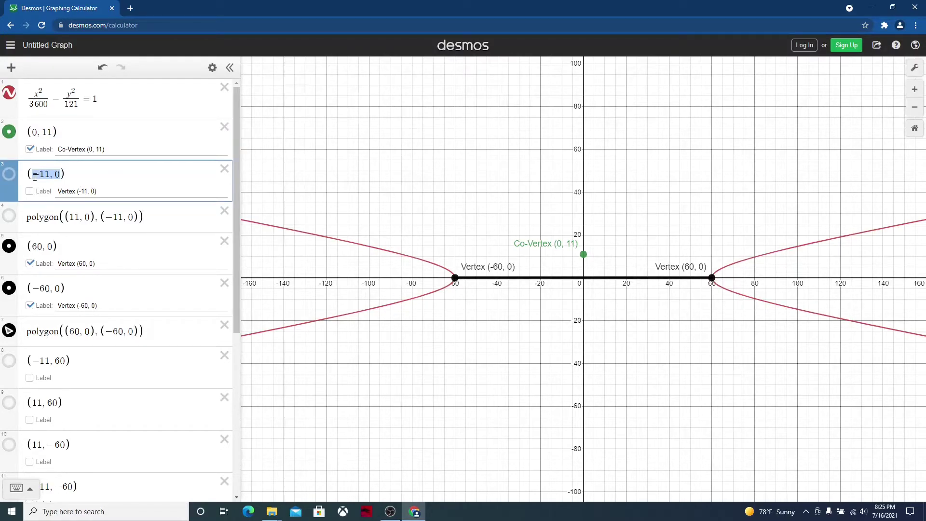
key("BackSpace")
type("0,")
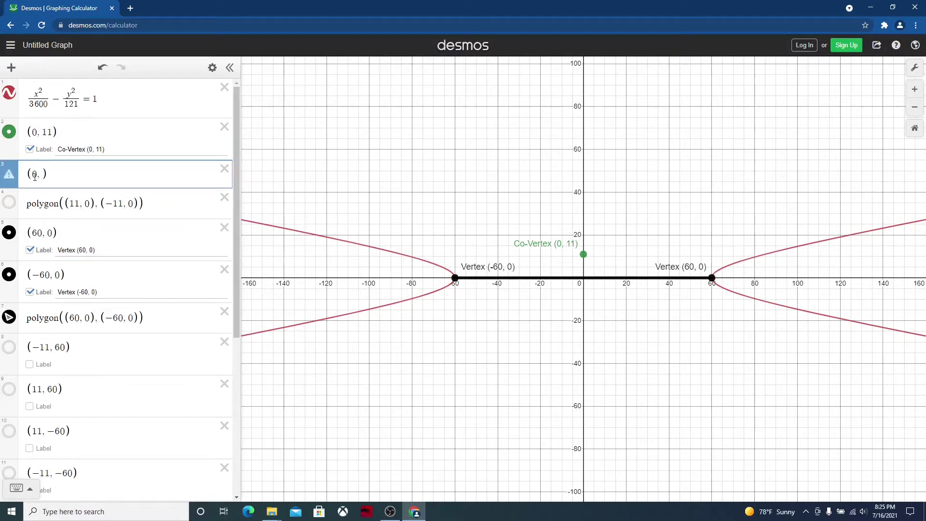
type("-11")
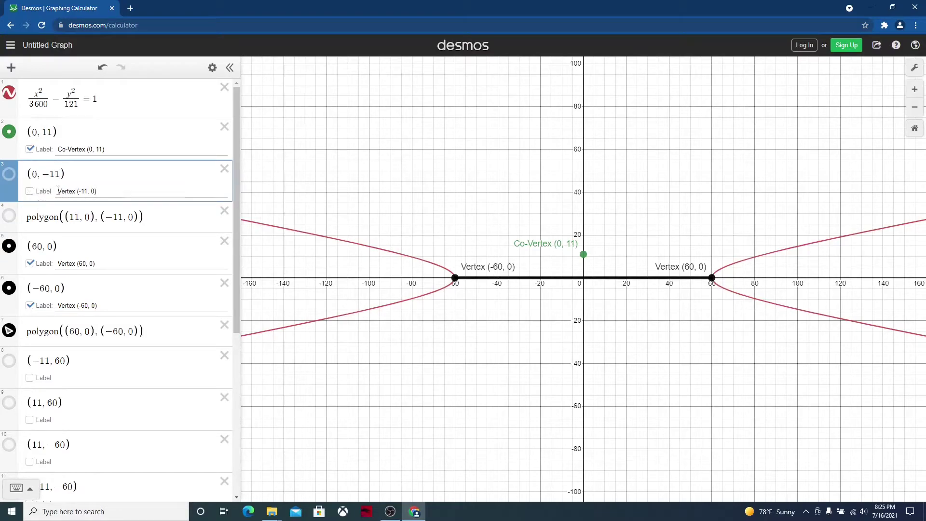
left_click(60, 191)
type("C0")
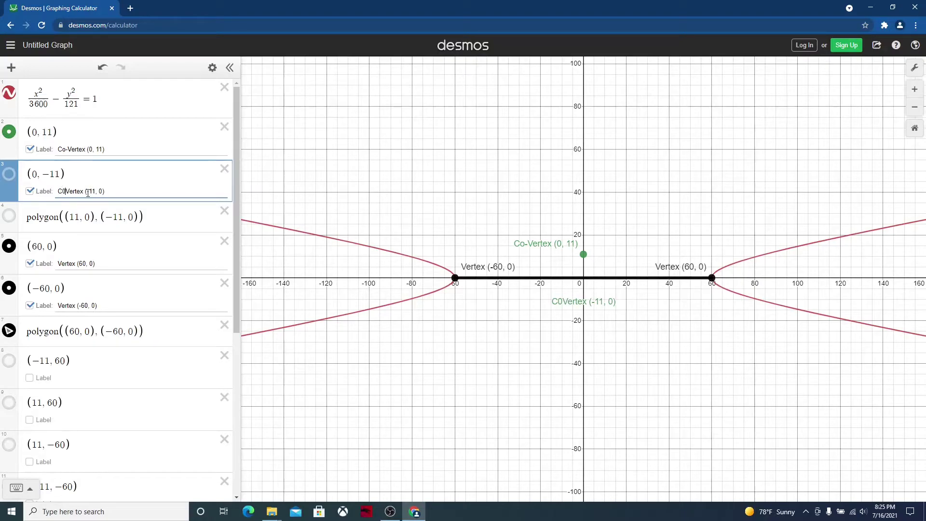
key("BackSpace")
type("o-")
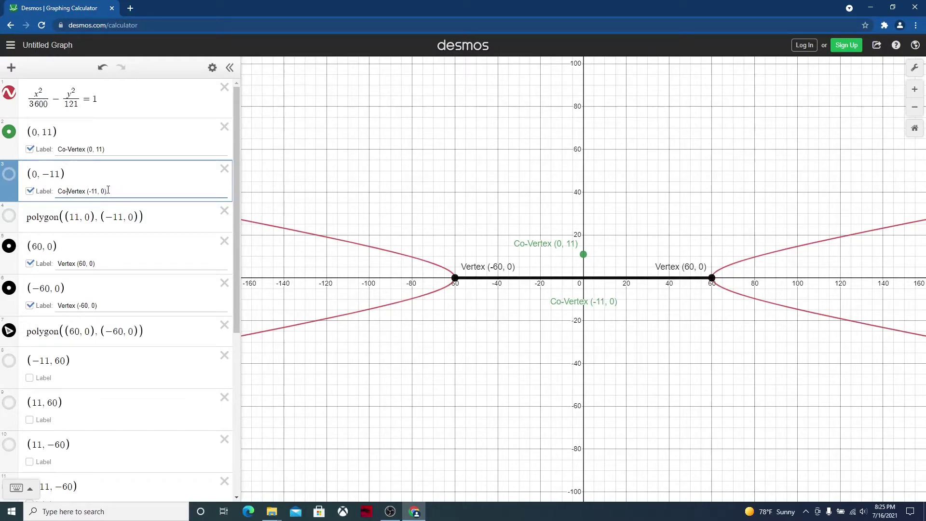
left_click_drag(102, 192, 89, 192)
key("BackSpace")
type("0, -11")
left_click(9, 174)
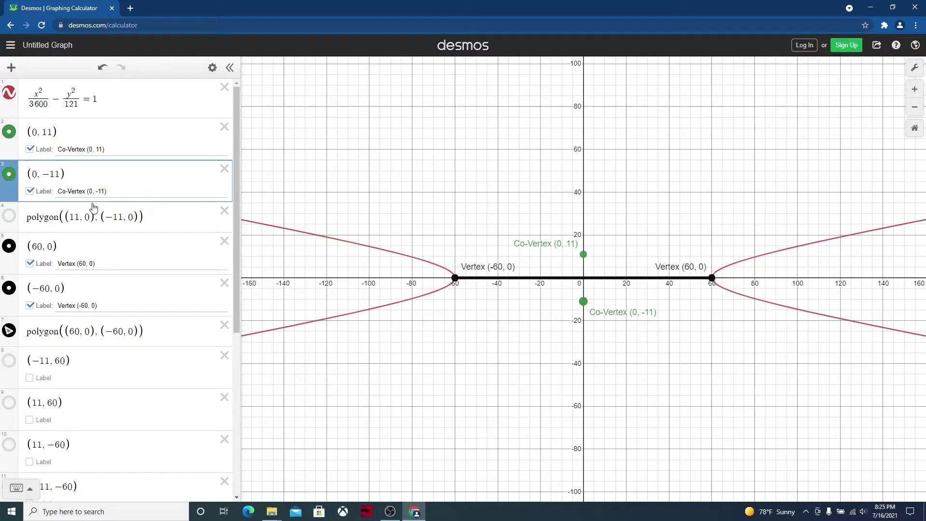
Step: Redefine the row 4 polygon as polygon((0, 11), (0, −11)) and make it visible
left_click_drag(89, 217, 71, 217)
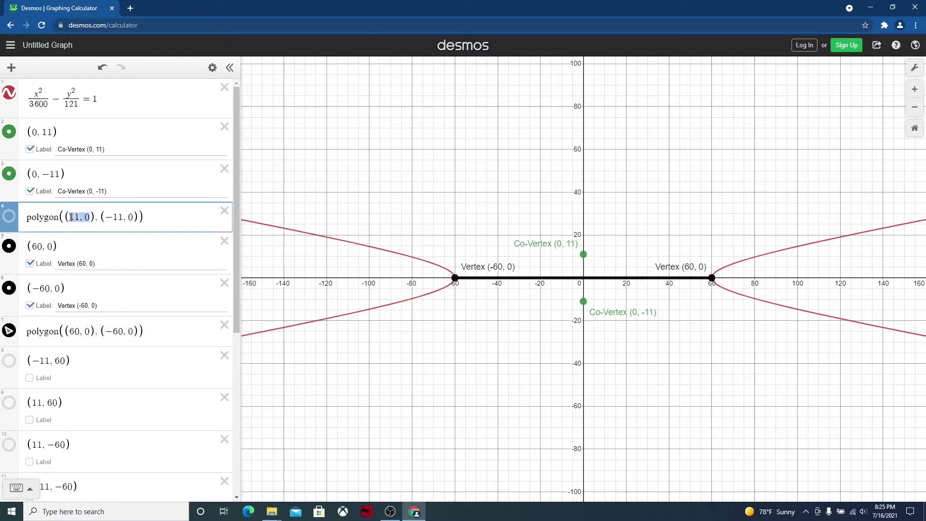
type("0,11")
left_click_drag(134, 217, 108, 217)
key("BackSpace")
type("0,-11")
left_click(7, 218)
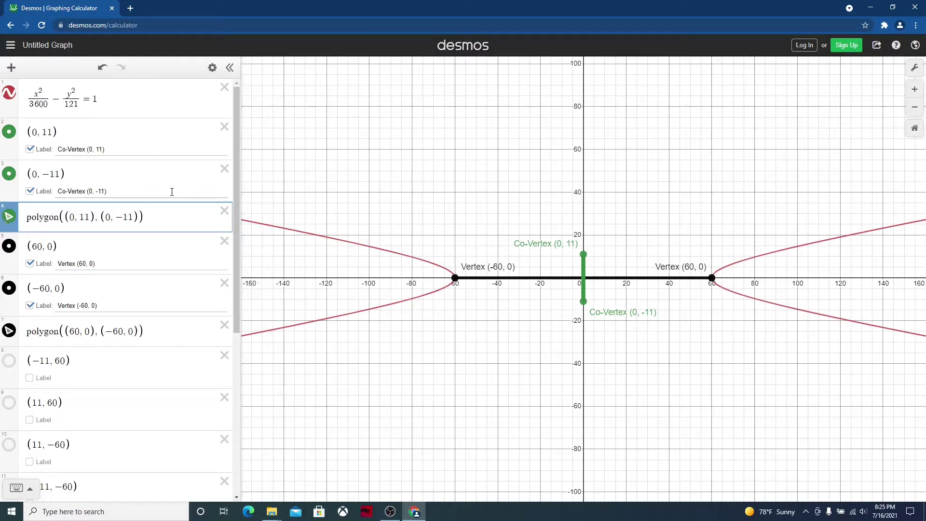
scroll(235, 173, "down", 1)
Step: Change the rectangle corner (−11, 60) to (60, −11) and show it
left_click_drag(235, 173, 244, 263)
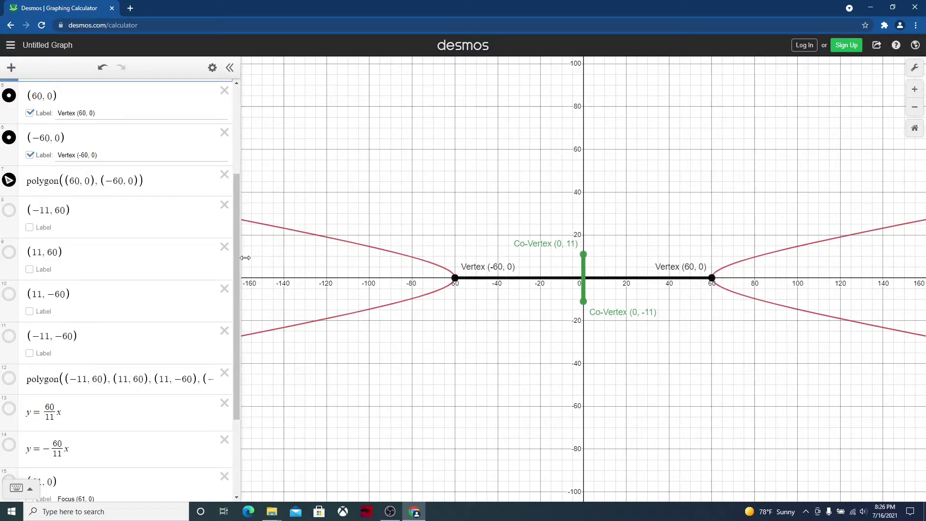
left_click(130, 245)
left_click(66, 210)
left_click_drag(66, 209, 35, 209)
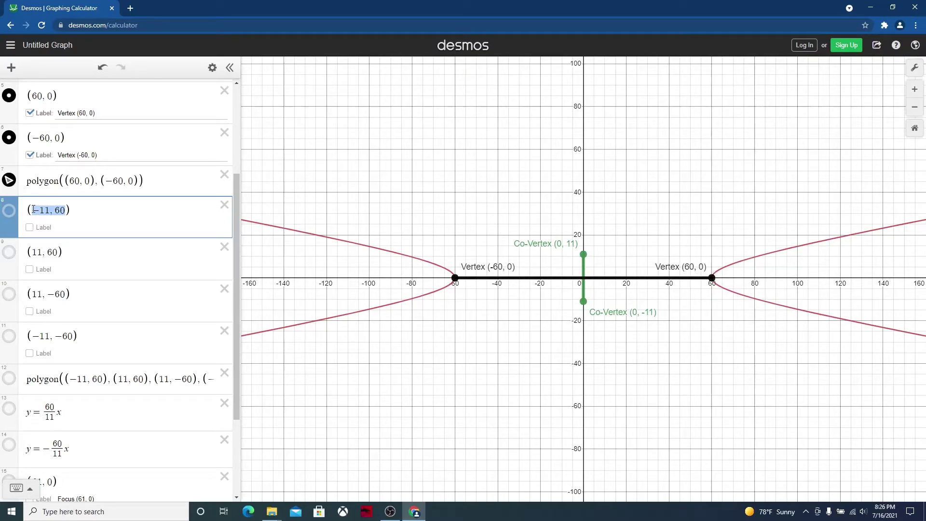
type("6")
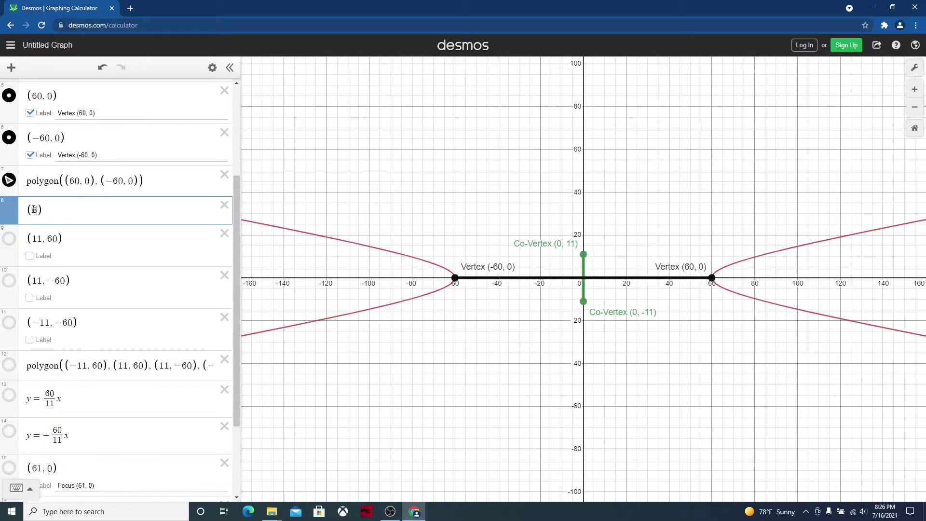
type("0,-1")
type("11")
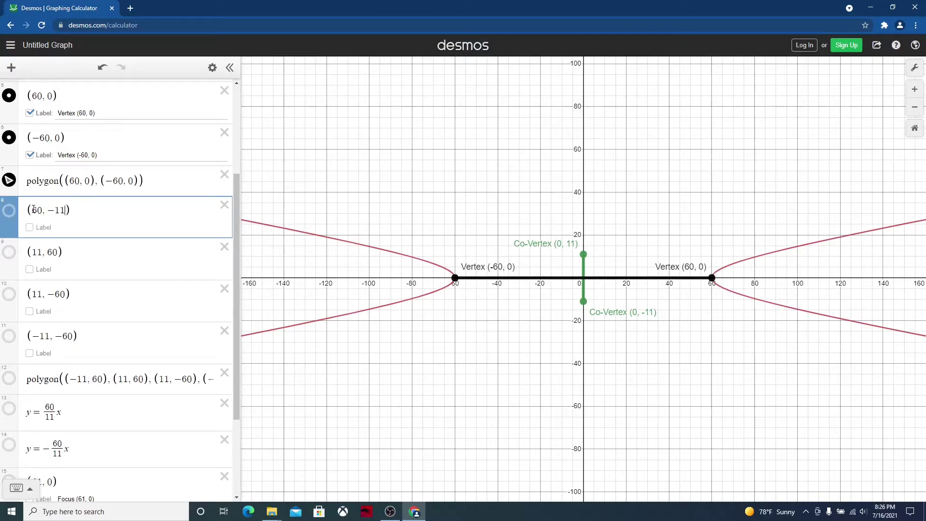
left_click(9, 211)
Step: Redefine the remaining corners as (60, 11), (−60, 11) and (−60, −11), showing each point
left_click(58, 251)
left_click_drag(58, 251, 36, 252)
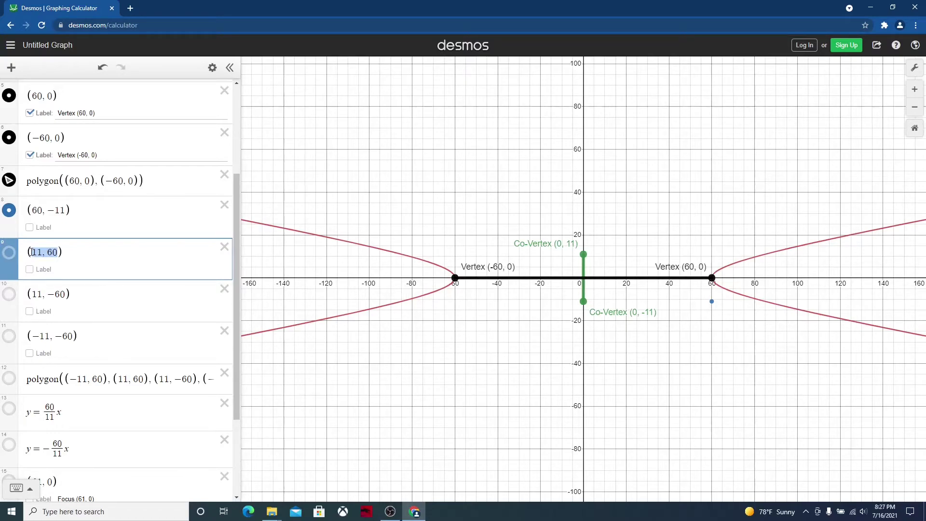
key("BackSpace")
type("60")
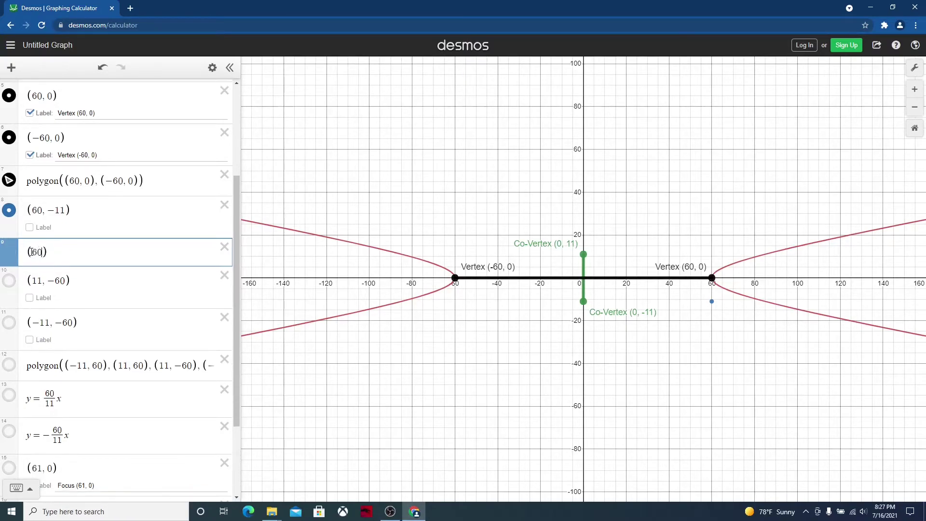
type(", 11")
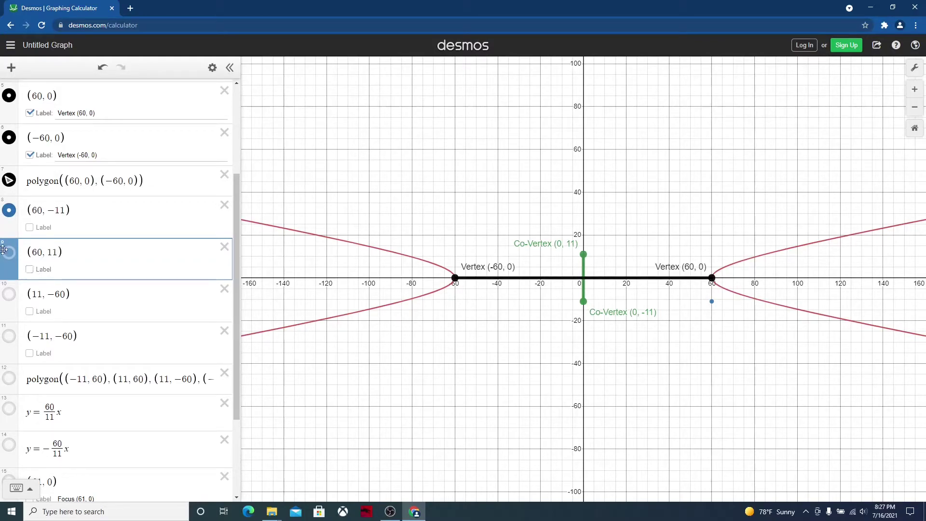
left_click(7, 258)
left_click_drag(63, 295, 30, 294)
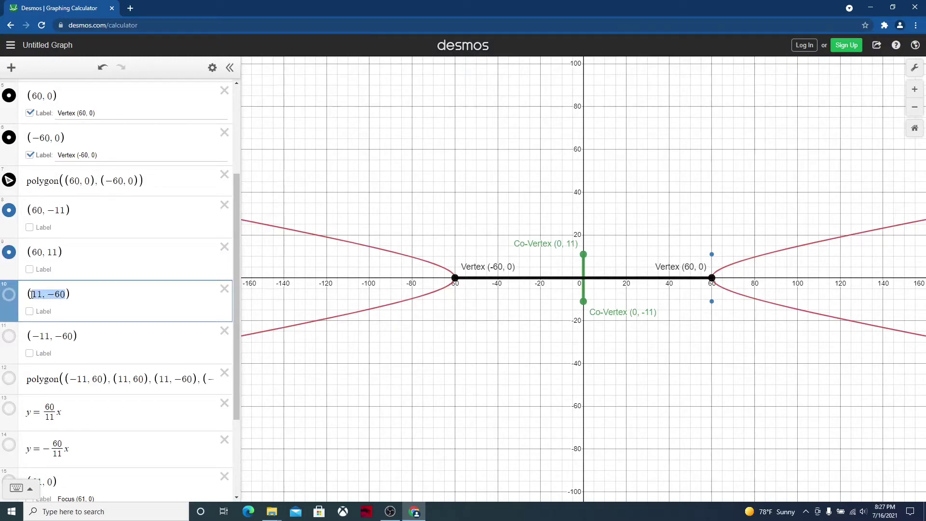
type("-60,")
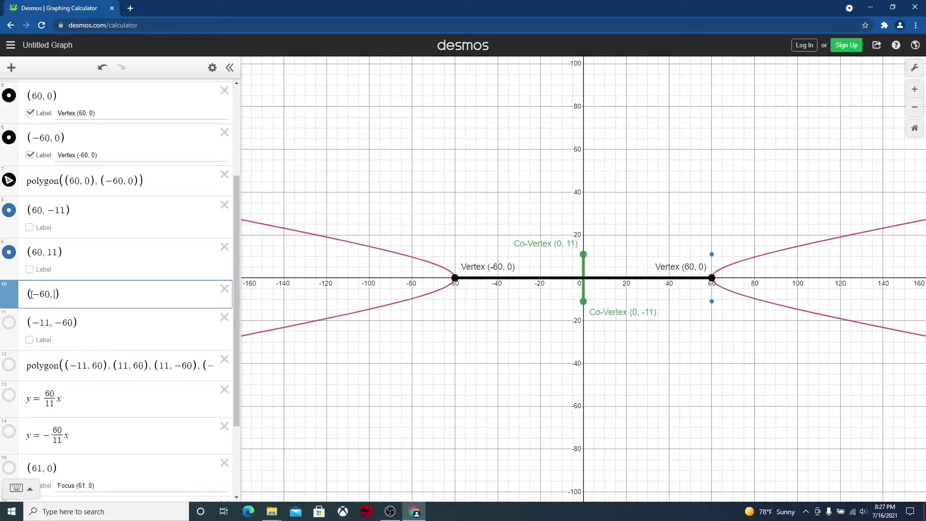
type("11")
left_click(9, 295)
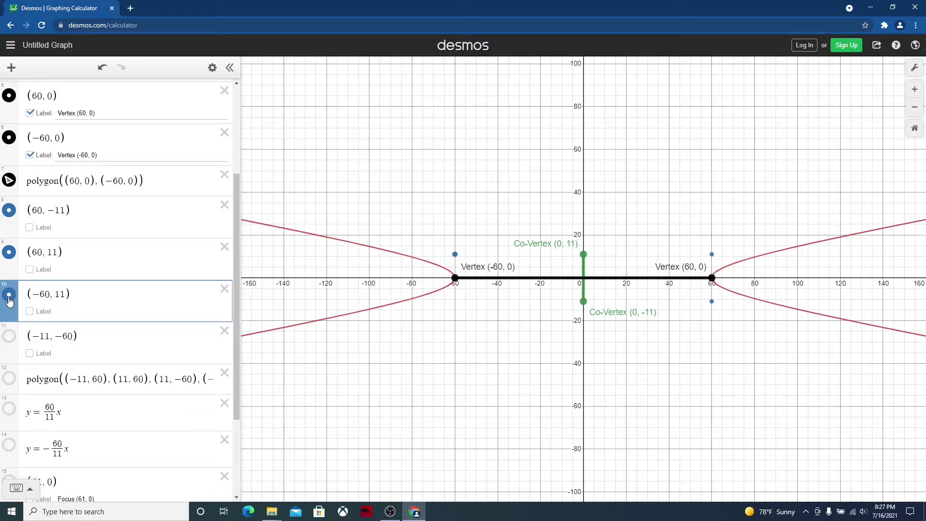
left_click_drag(73, 336, 34, 336)
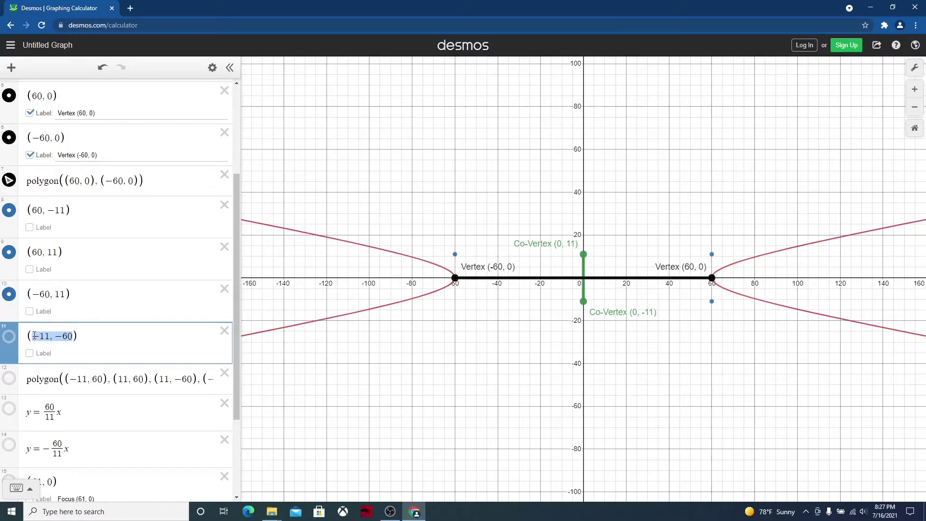
key("BackSpace")
type("-60")
type(",-")
type("11")
left_click(10, 337)
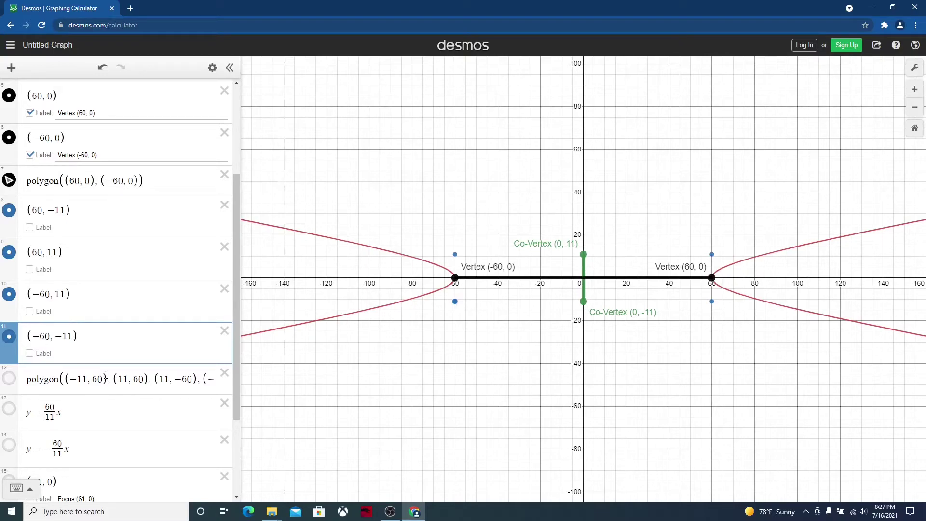
Step: Set the rectangle polygon's first three corners to (60, −11), (60, 11) and (−60, 11)
left_click_drag(103, 379, 72, 379)
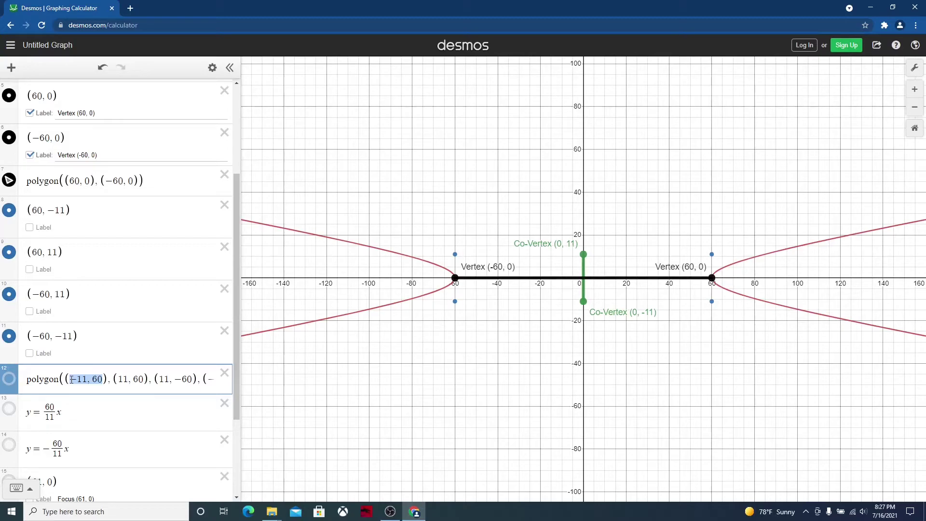
key("BackSpace")
type("60,")
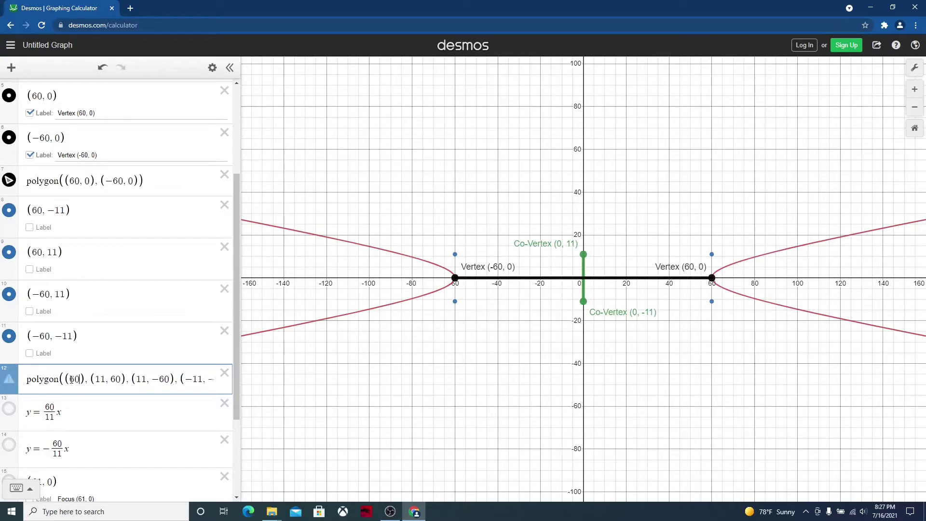
type("-11")
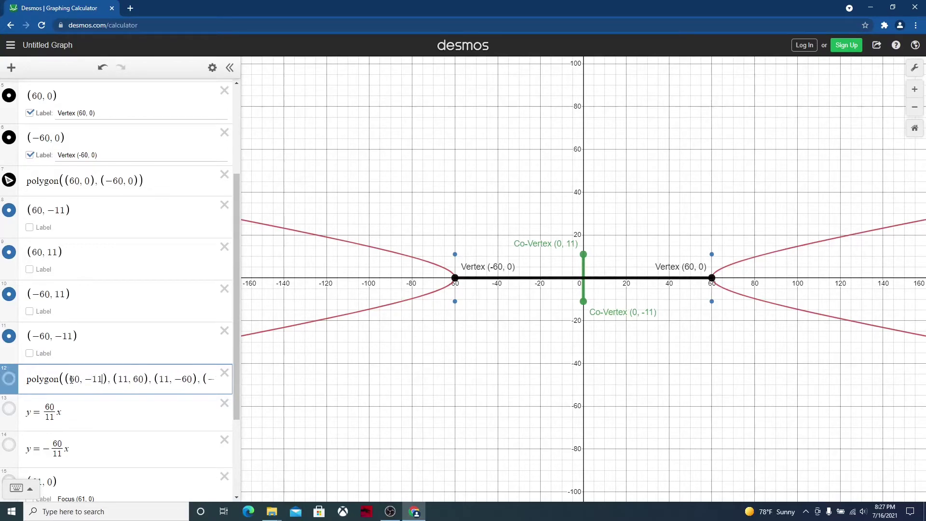
left_click_drag(144, 379, 120, 380)
type("60, ")
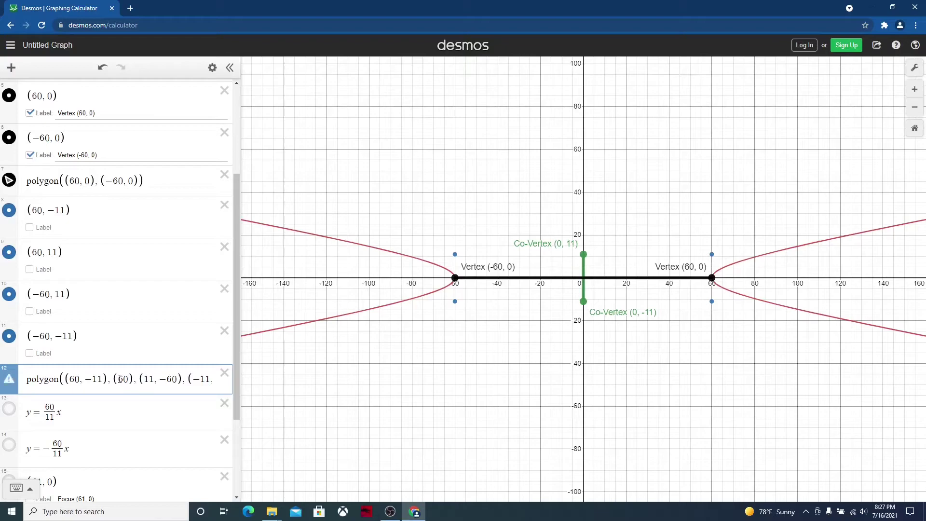
type("11")
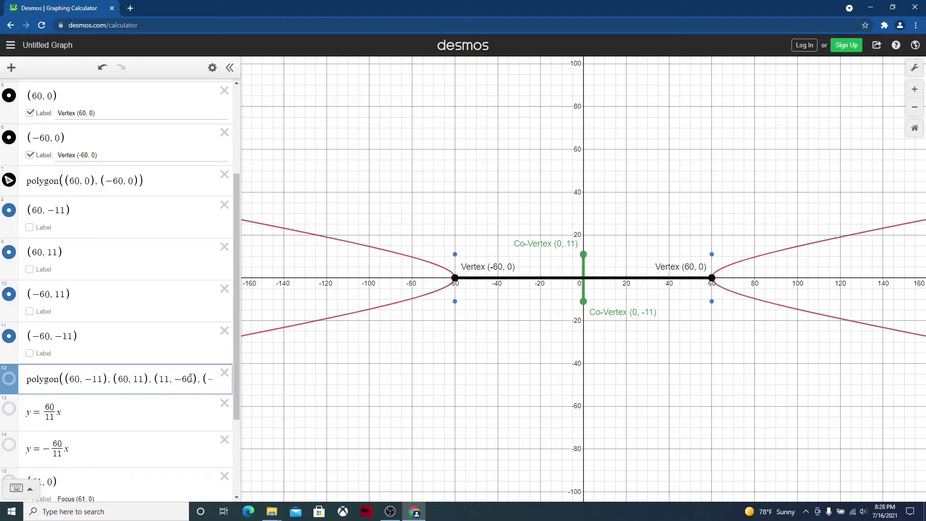
left_click_drag(191, 378, 160, 379)
key("BackSpace")
type("-60,11")
Step: Complete the polygon's fourth corner as (−60, −11) and show the rectangle
key("Right")
key("Right")
key("Right")
key("Right")
key("Right")
key("Right")
key("Right")
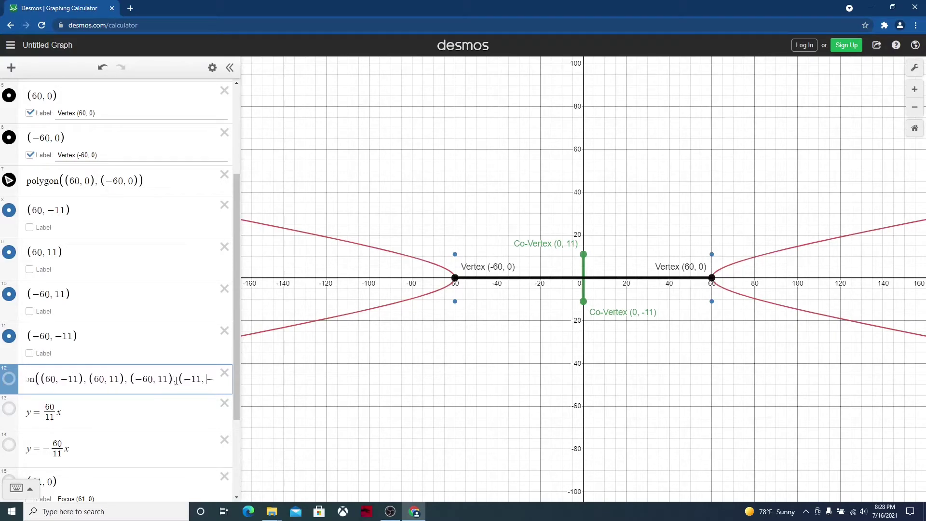
key("Right")
key("Right")
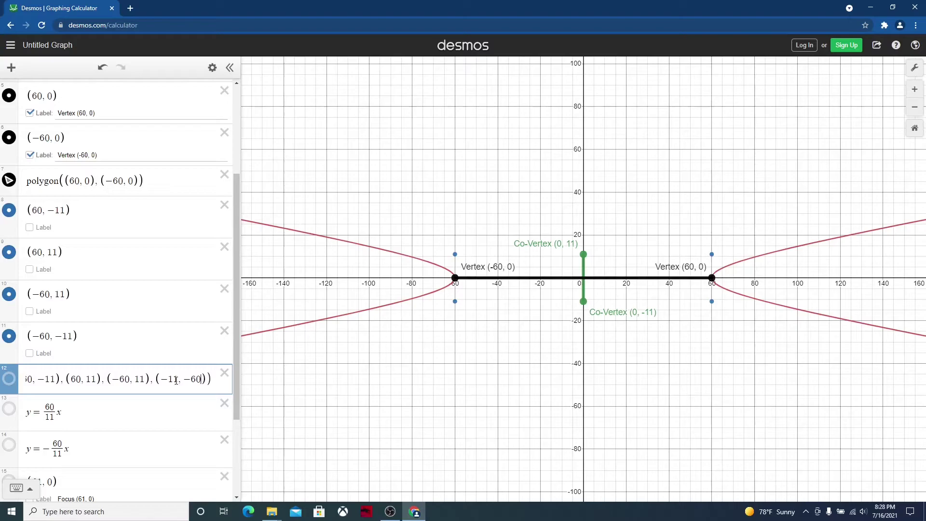
left_click(176, 380)
key("BackSpace")
key("BackSpace")
key("BackSpace")
key("BackSpace")
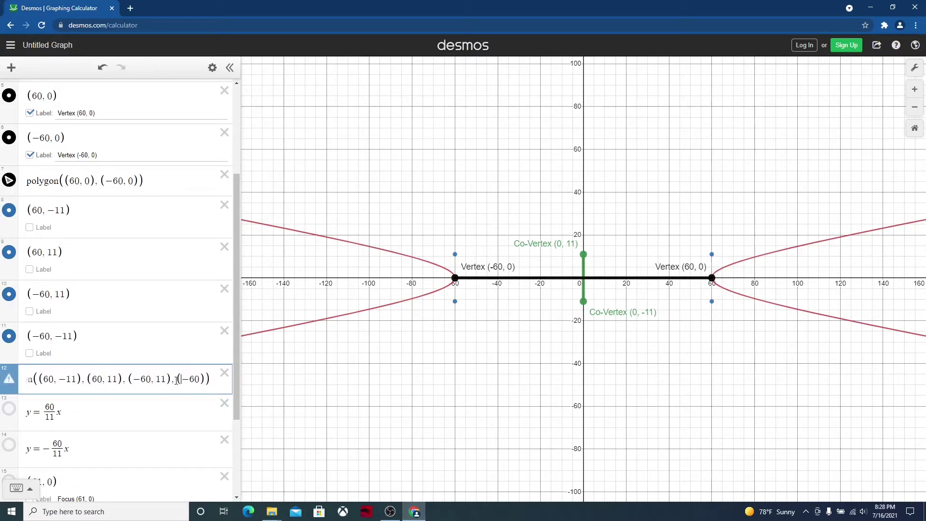
key("Right")
key("Right")
key("Right")
type(",-11")
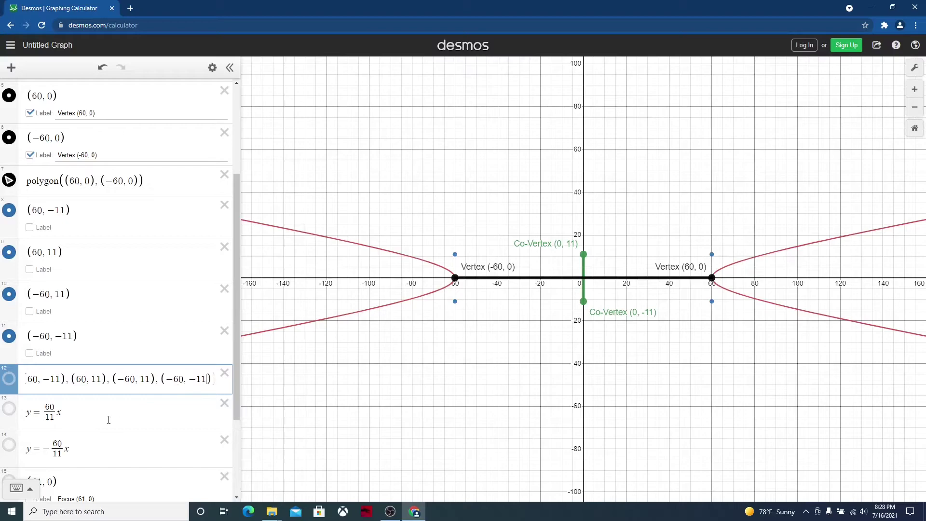
left_click(7, 379)
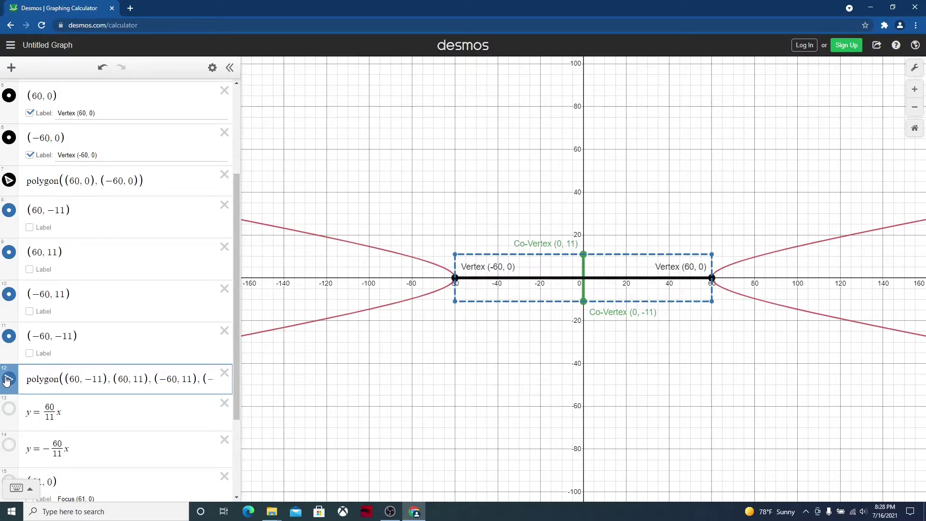
Step: Try a fill and a solid outline on the rectangle, then keep it dashed and unfilled
left_click(6, 380)
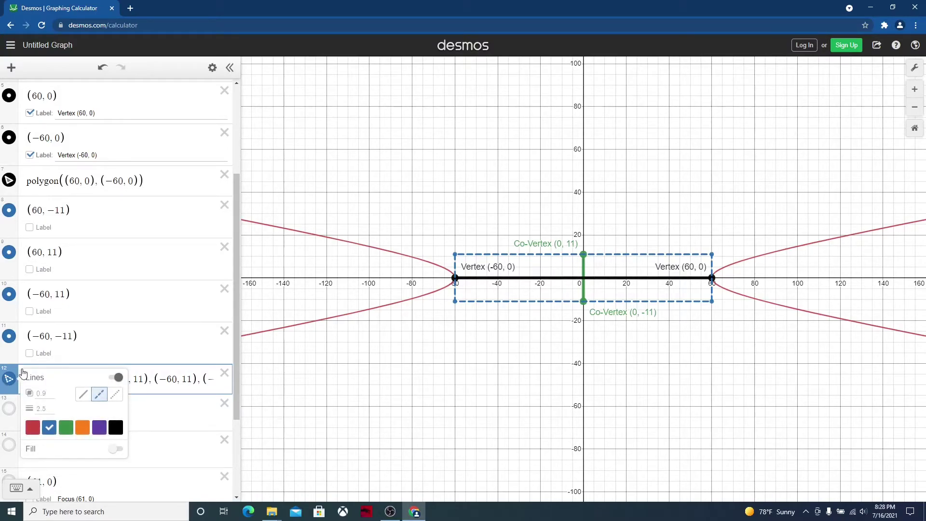
left_click(118, 450)
left_click(117, 450)
left_click(83, 394)
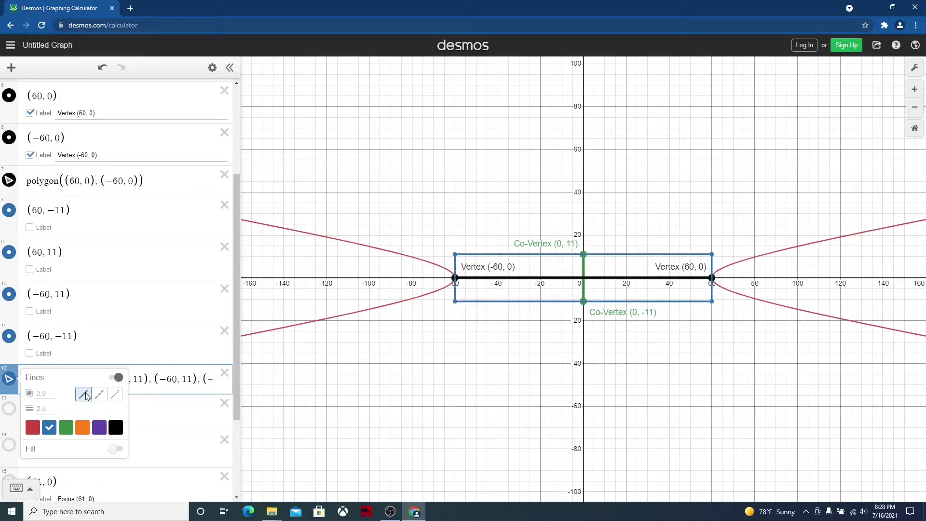
left_click(99, 396)
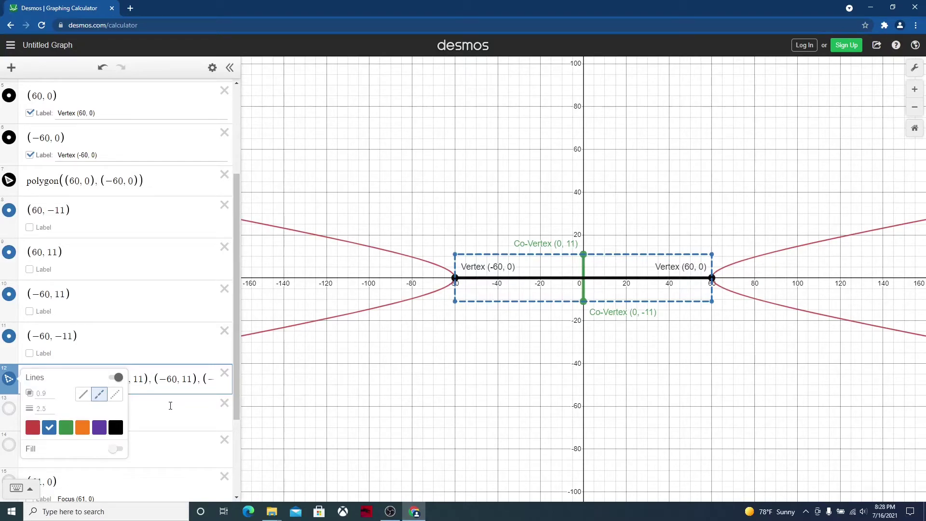
left_click(170, 405)
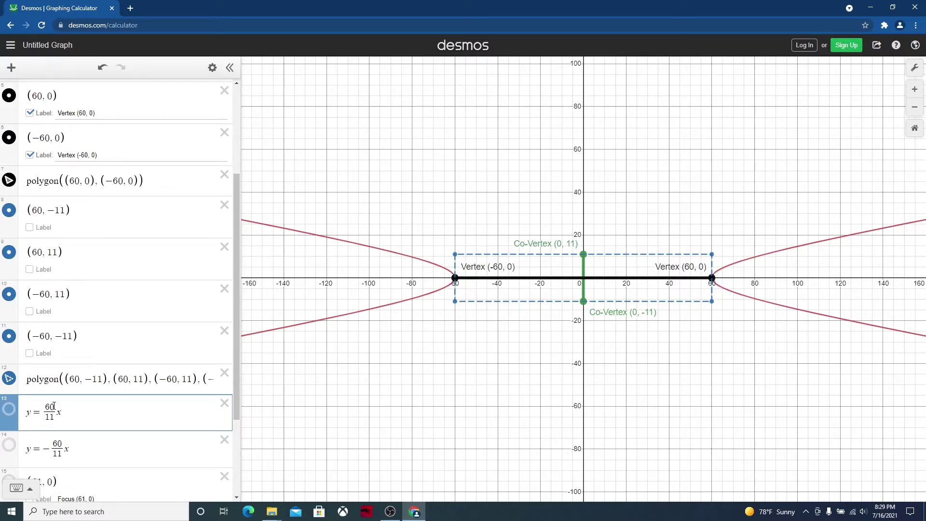
Step: Correct the first asymptote to y = 11/60 x and show it
left_click_drag(54, 405, 48, 406)
type("11")
left_click_drag(54, 418, 49, 417)
type("60")
left_click(10, 410)
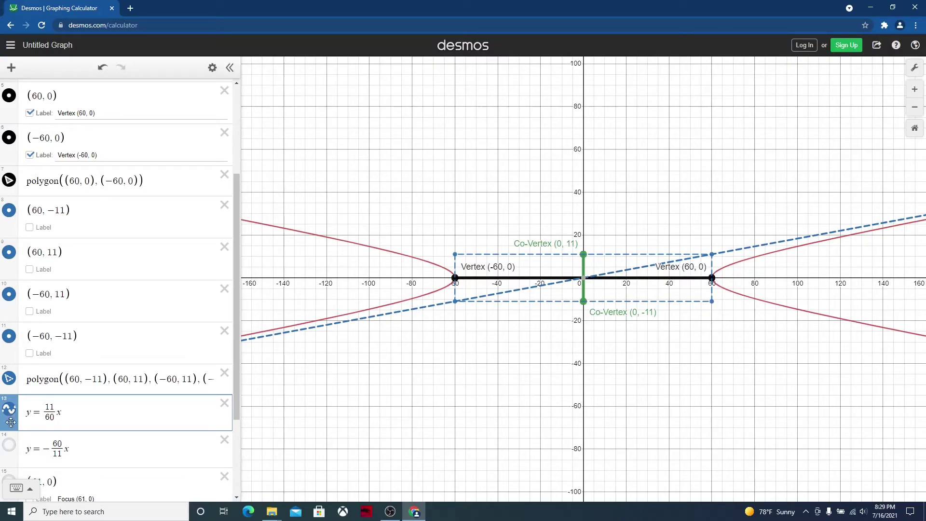
Step: Correct the second asymptote to y = −11/60 x and show it
left_click(61, 443)
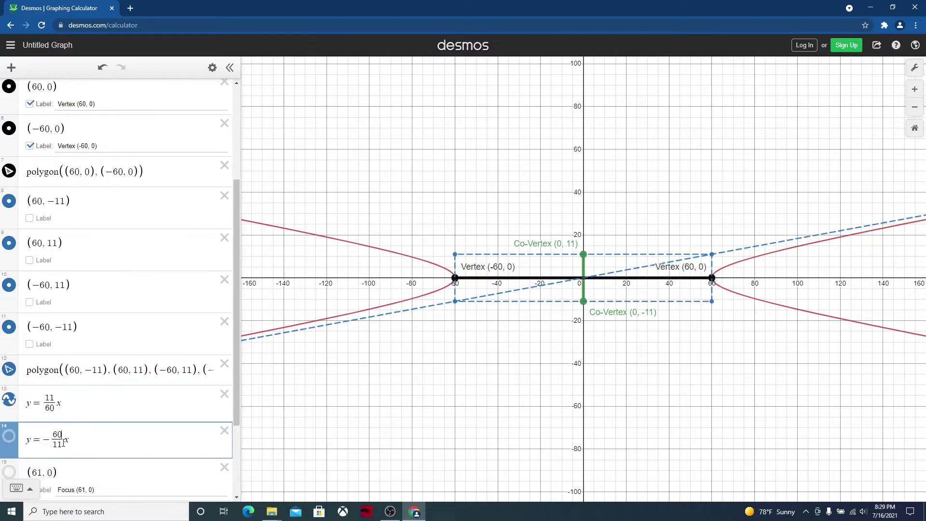
key("BackSpace")
key("BackSpace")
type("11")
left_click(62, 445)
key("BackSpace")
key("BackSpace")
type("60")
left_click(8, 437)
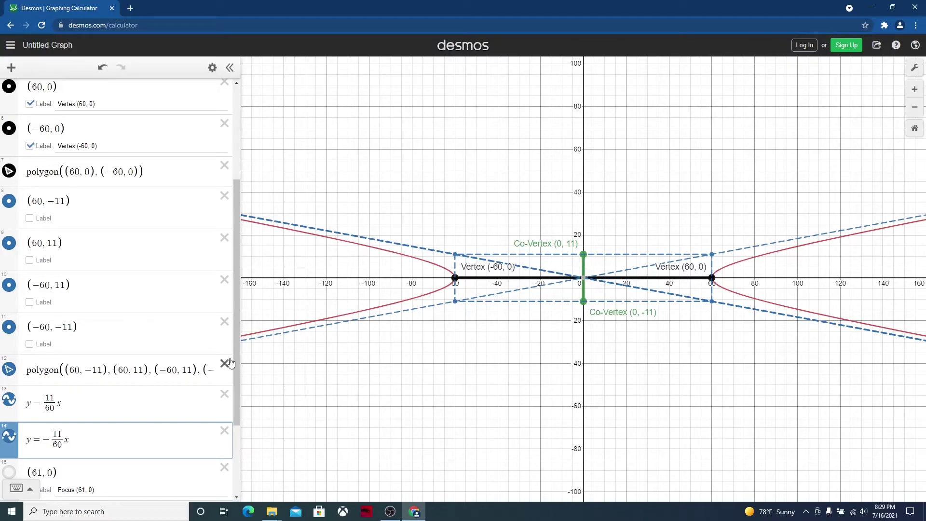
Step: Show the red focus points at (61, 0) and (−61, 0) from rows 15 and 16
left_click_drag(236, 345, 236, 397)
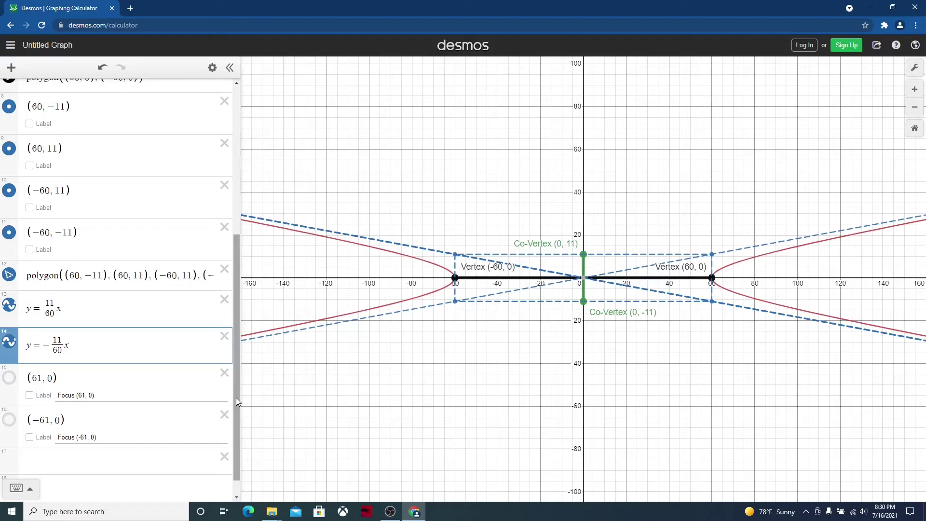
left_click(9, 379)
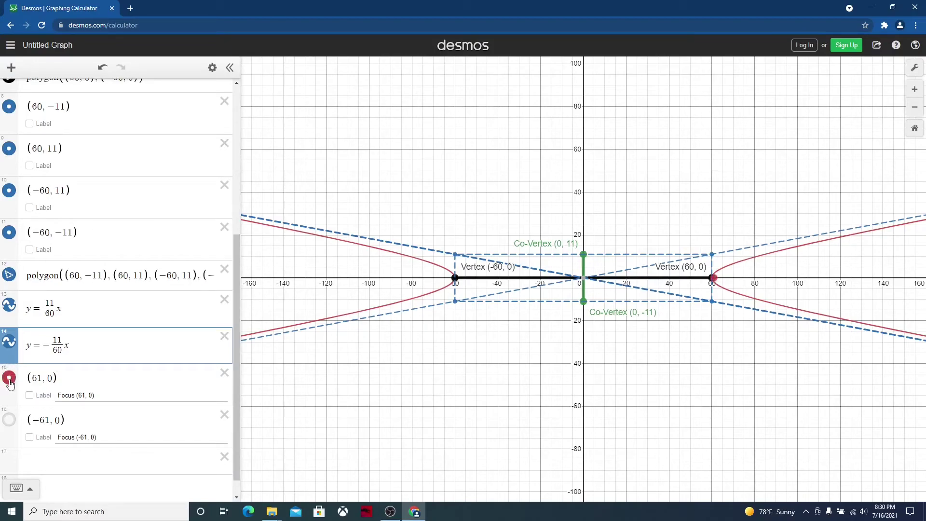
left_click(8, 421)
Step: Zoom in near the right vertex and show the labels Focus (61, 0) and Focus (−61, 0)
scroll(709, 329, "up", 3)
left_click_drag(721, 305, 670, 380)
scroll(658, 392, "up", 3)
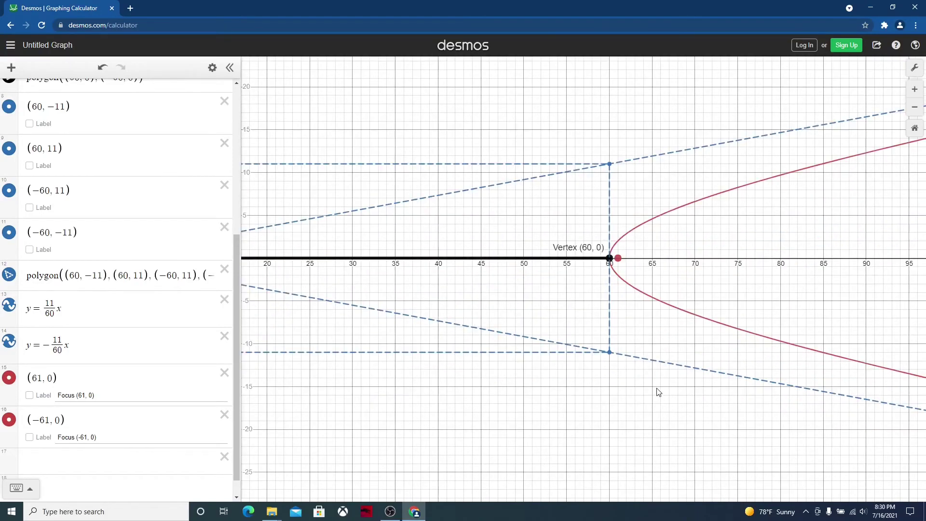
scroll(653, 385, "up", 3)
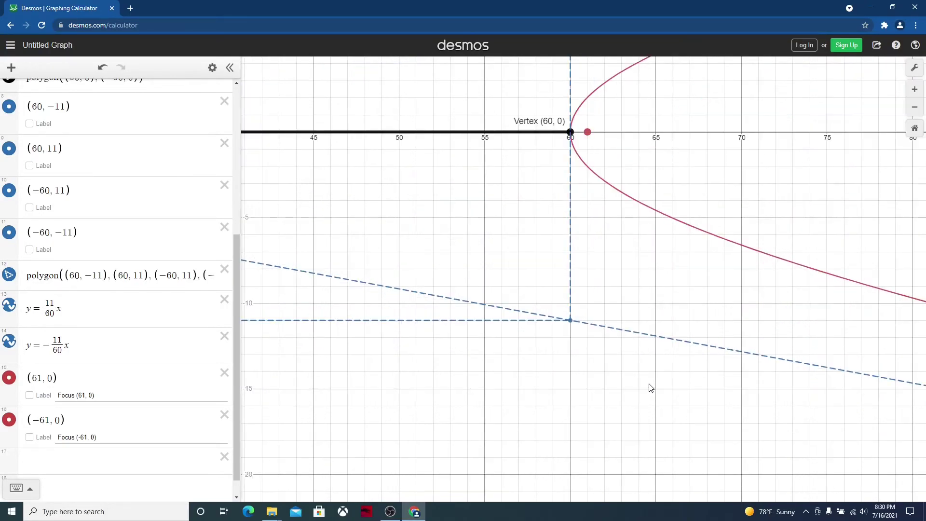
left_click_drag(681, 183, 689, 241)
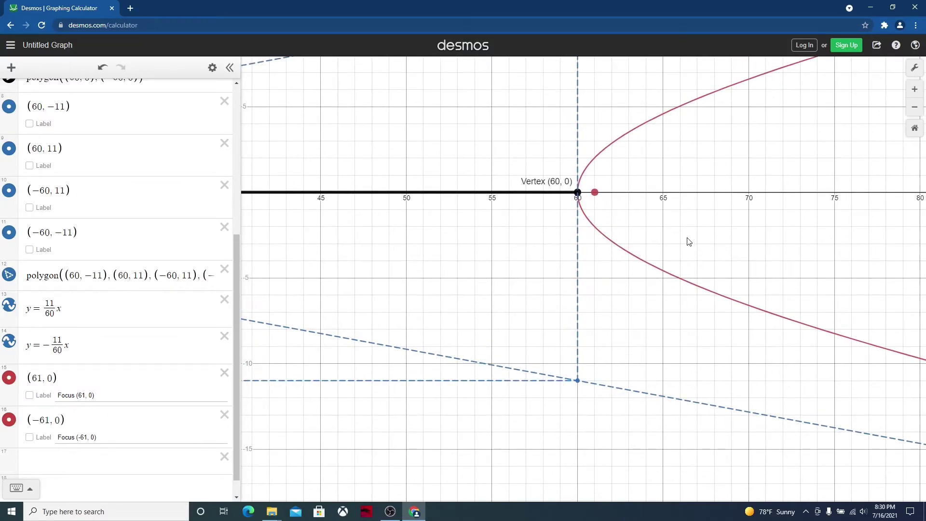
left_click(30, 395)
left_click(30, 438)
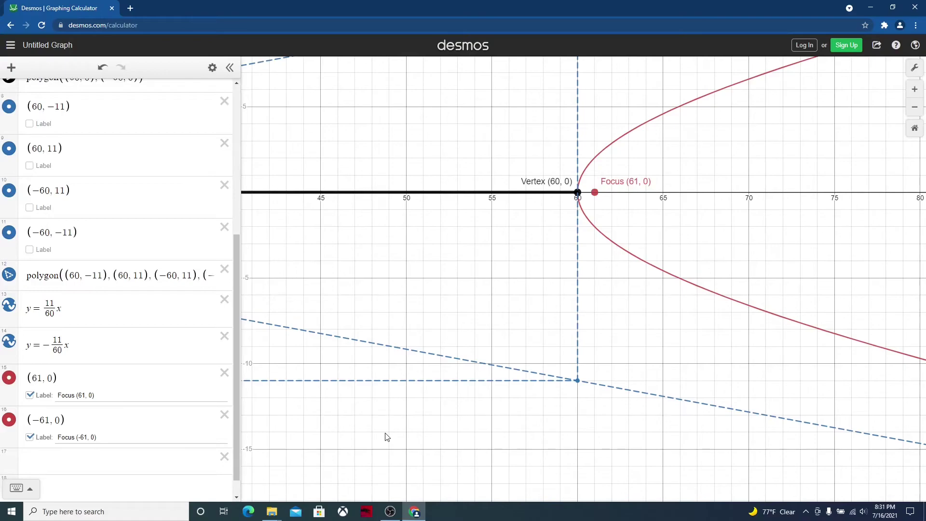
Step: Zoom out far along the right branch to compare the lower asymptote with the curve
left_click(915, 107)
left_click(915, 108)
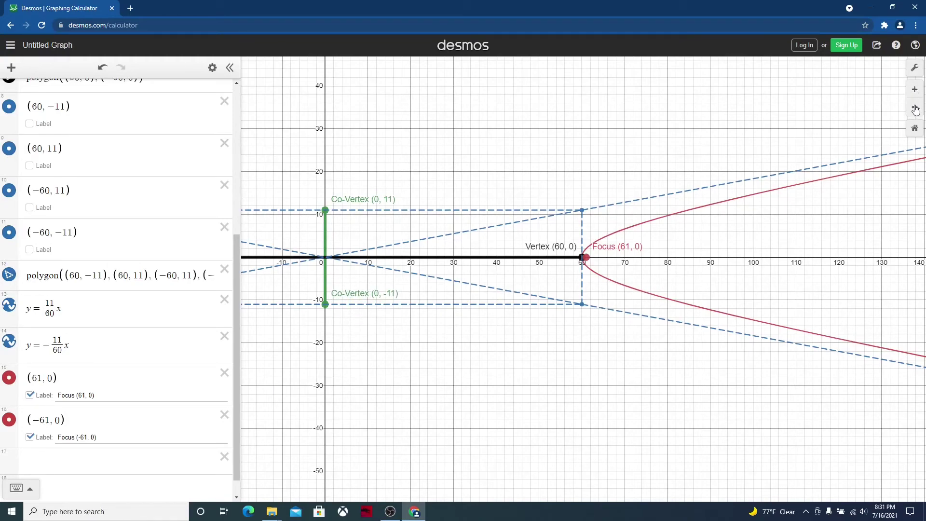
left_click(916, 108)
left_click(915, 108)
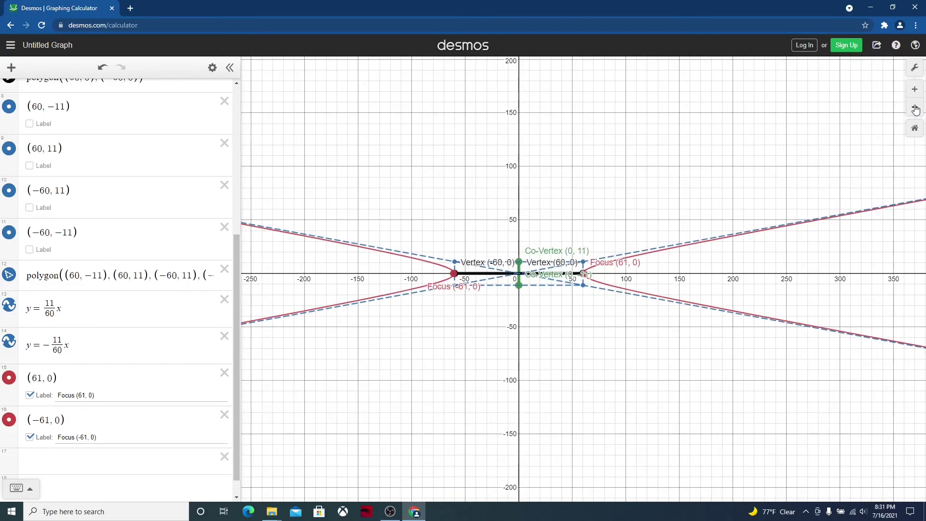
left_click(916, 108)
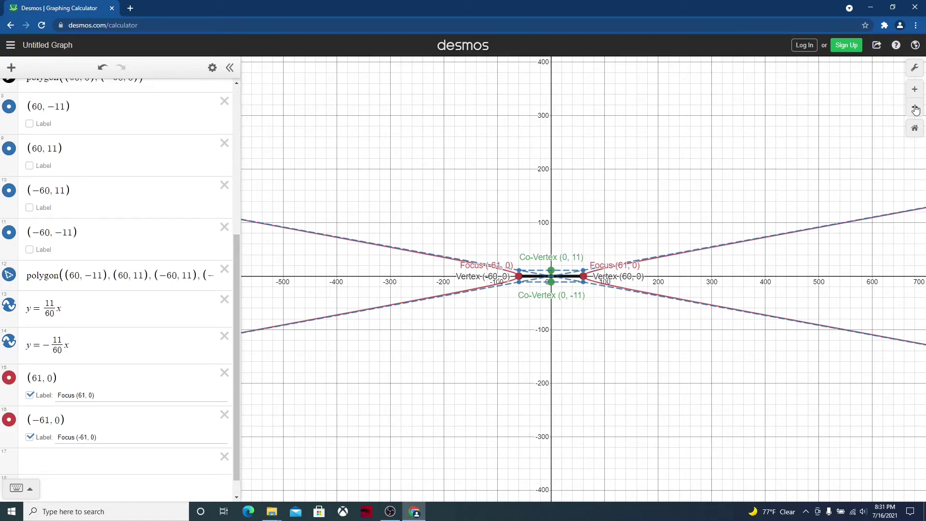
left_click_drag(772, 379, 446, 380)
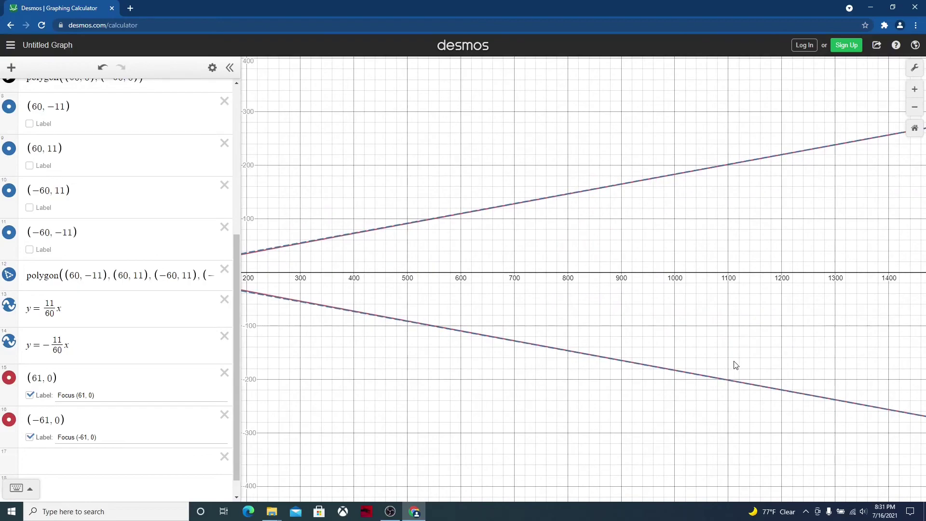
left_click(736, 388)
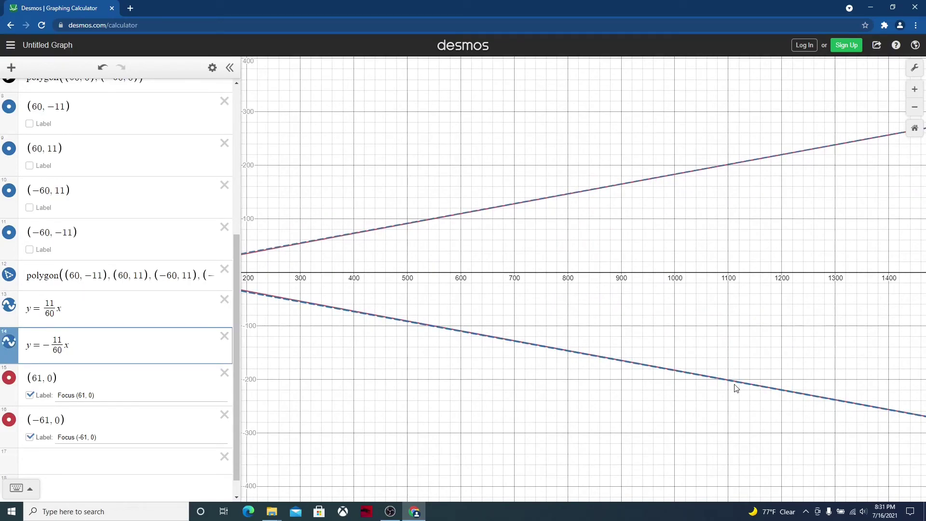
left_click(731, 393)
scroll(731, 393, "up", 8)
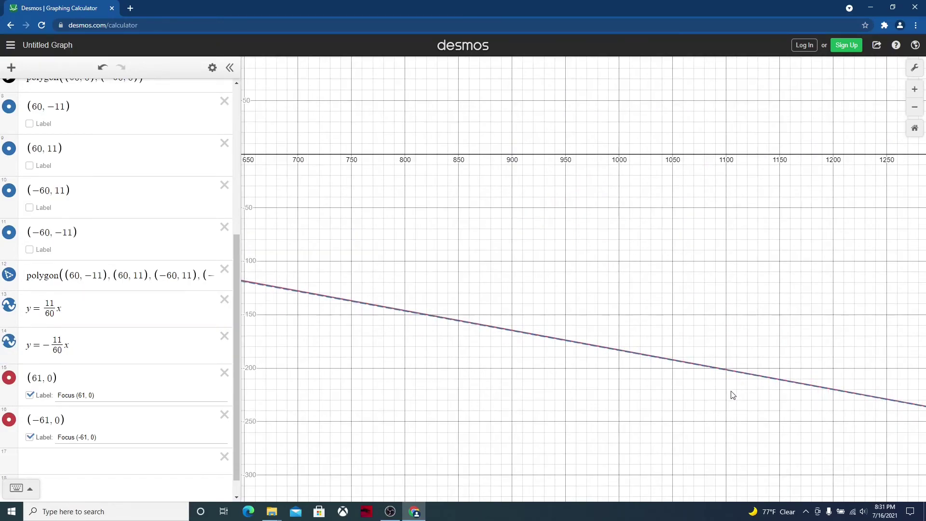
scroll(733, 395, "up", 4)
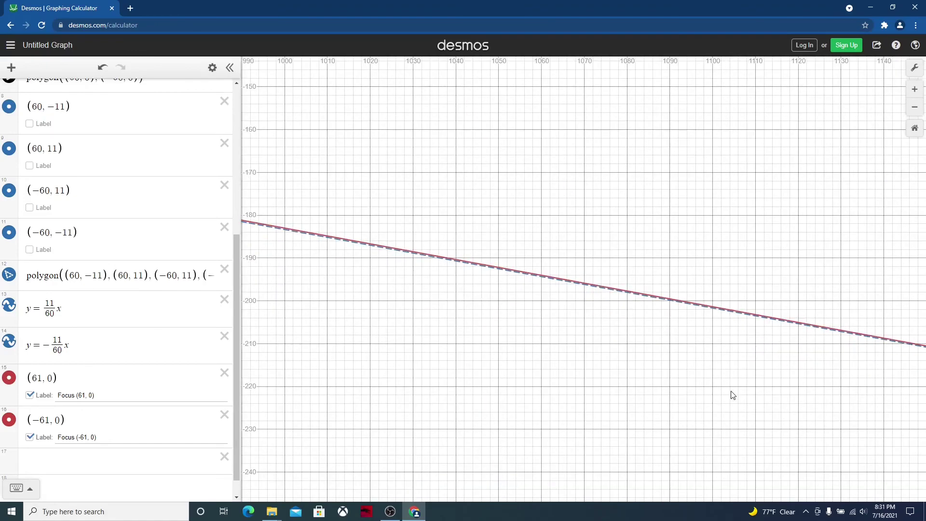
scroll(733, 395, "up", 4)
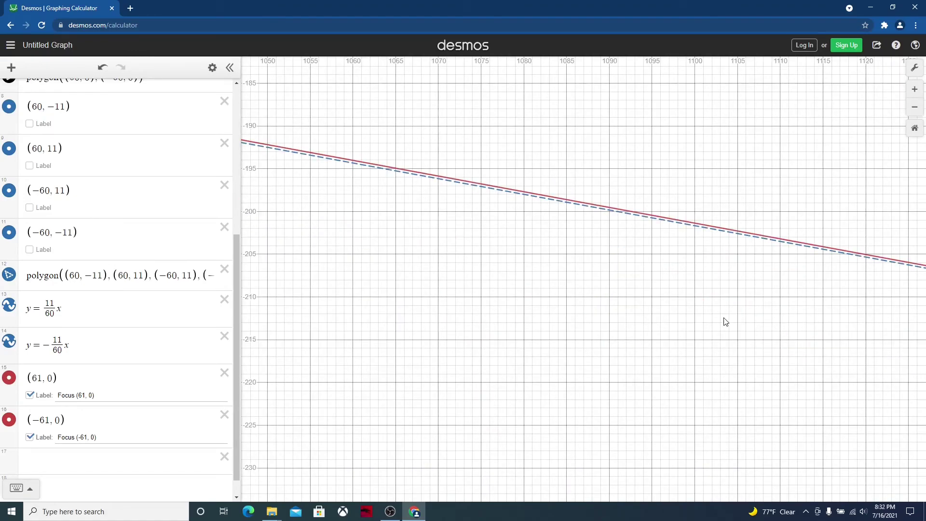
scroll(741, 196, "up", 4)
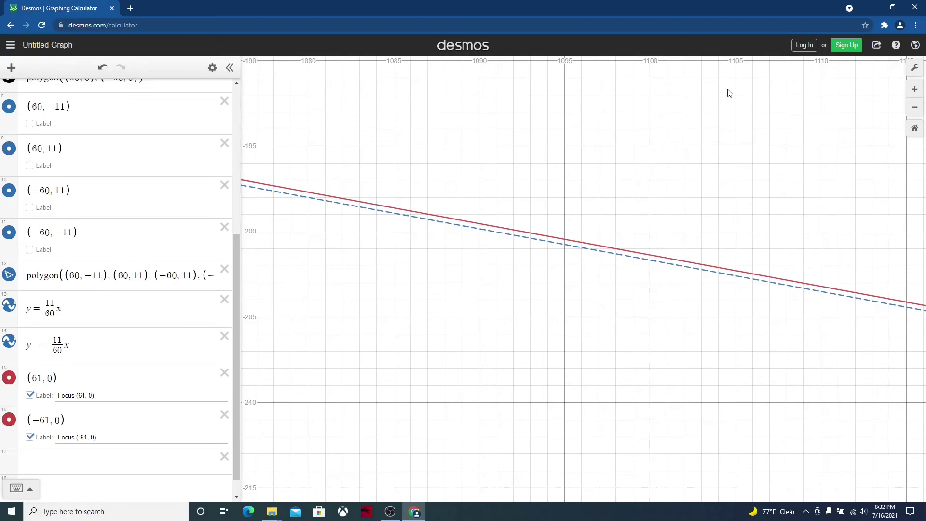
Step: Zoom back in and recentre the view on the hyperbola's centre at the origin
left_click(915, 109)
left_click(915, 109)
left_click(916, 110)
left_click(916, 109)
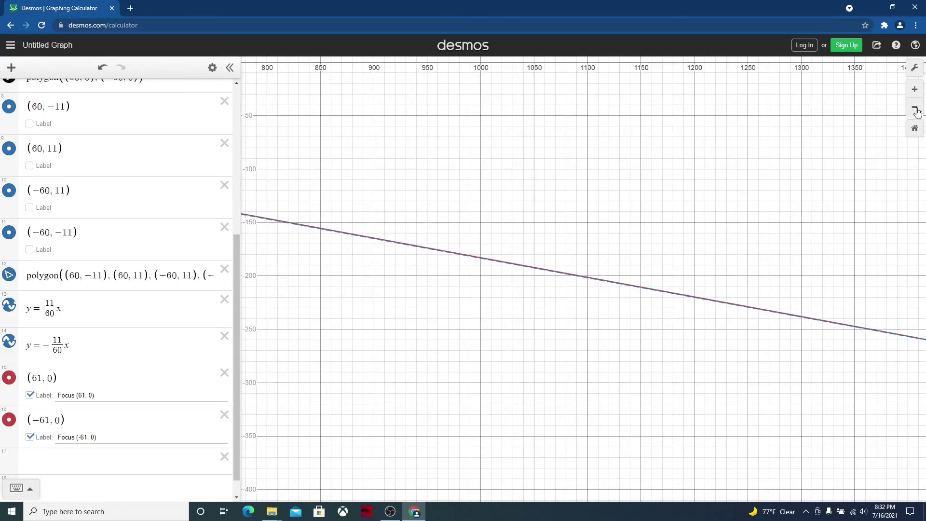
left_click(915, 108)
left_click(915, 108)
left_click_drag(527, 334, 748, 356)
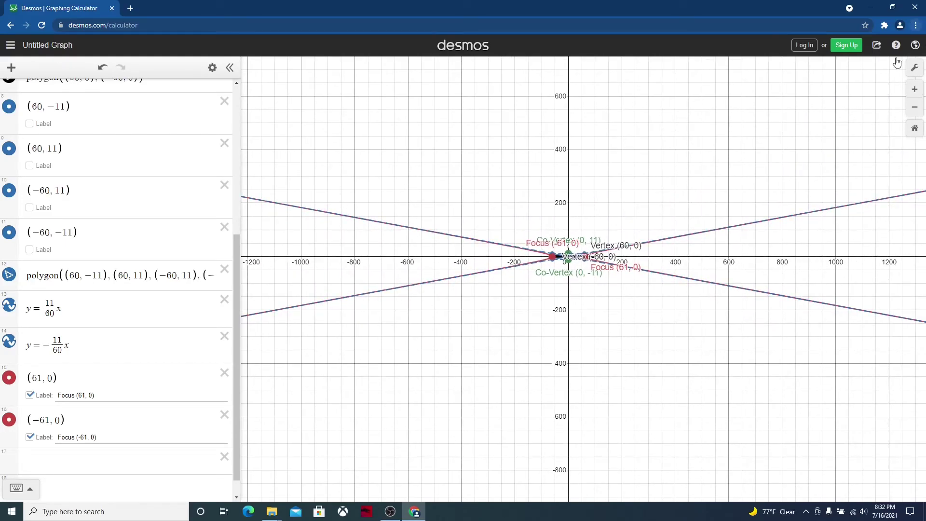
left_click(913, 89)
left_click(913, 90)
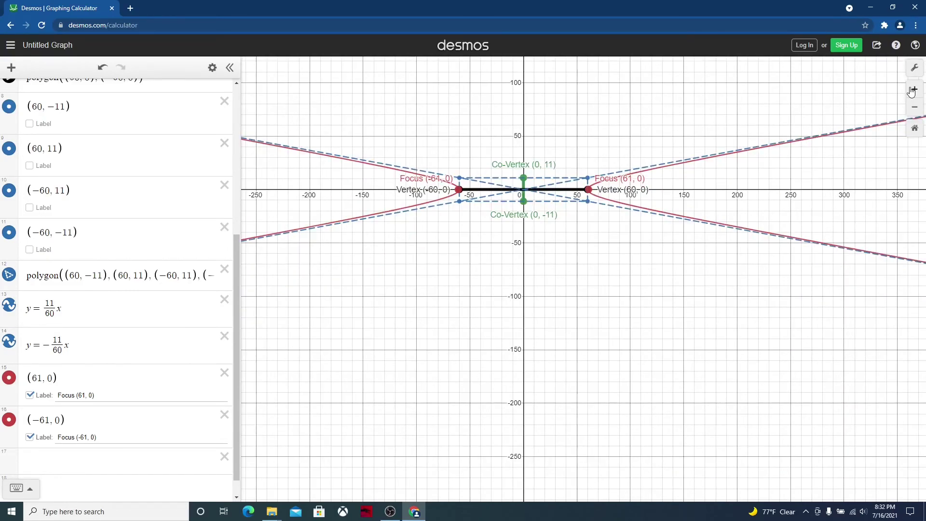
left_click(913, 90)
left_click_drag(626, 273, 672, 378)
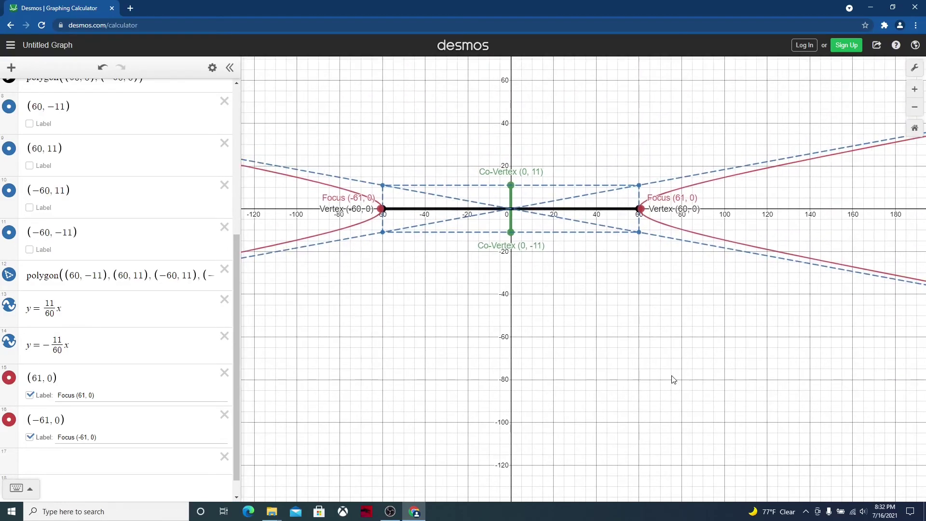
Step: Centre the finished hyperbola, scroll the expression list to the top, and bring OBS Studio forward
left_click(913, 88)
left_click_drag(573, 281, 711, 359)
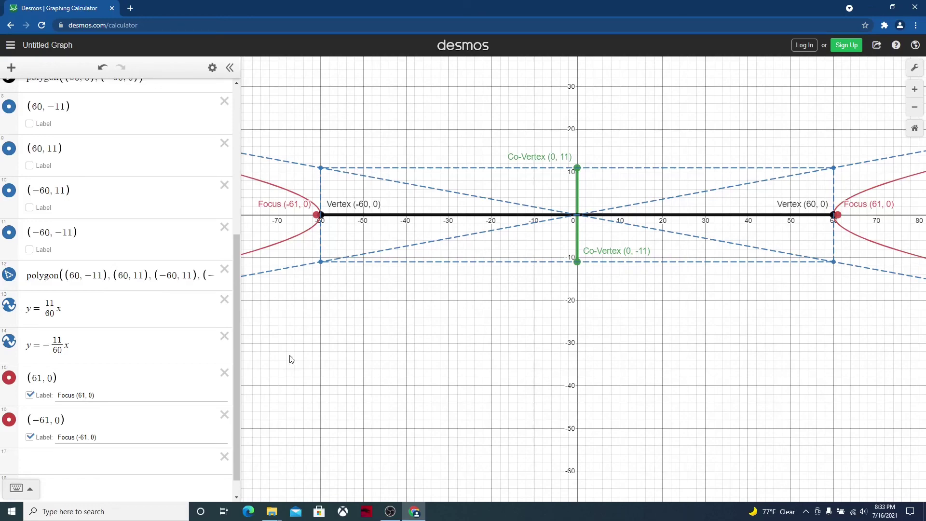
left_click_drag(236, 334, 216, 145)
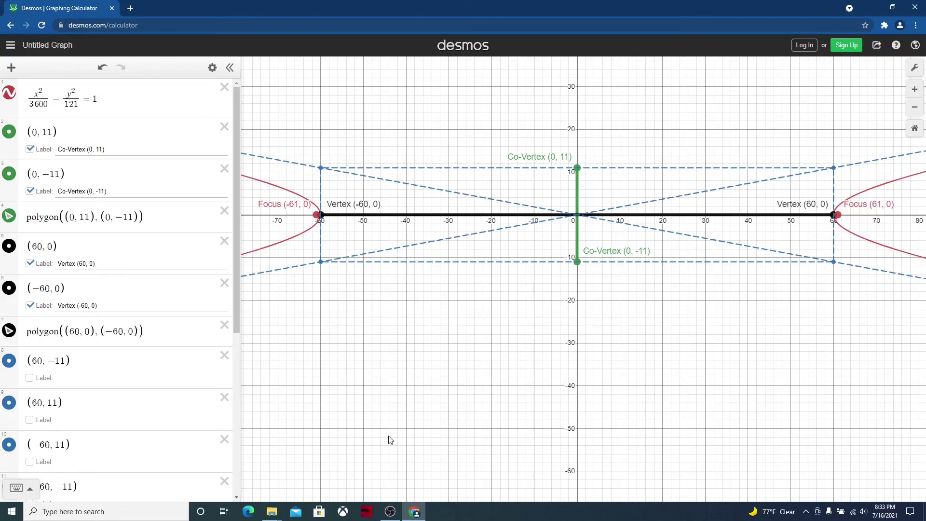
left_click(390, 512)
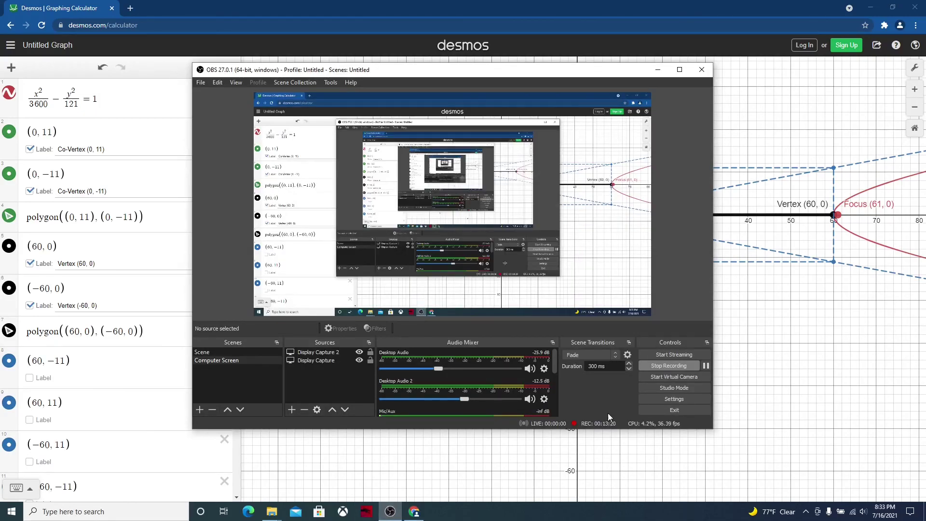